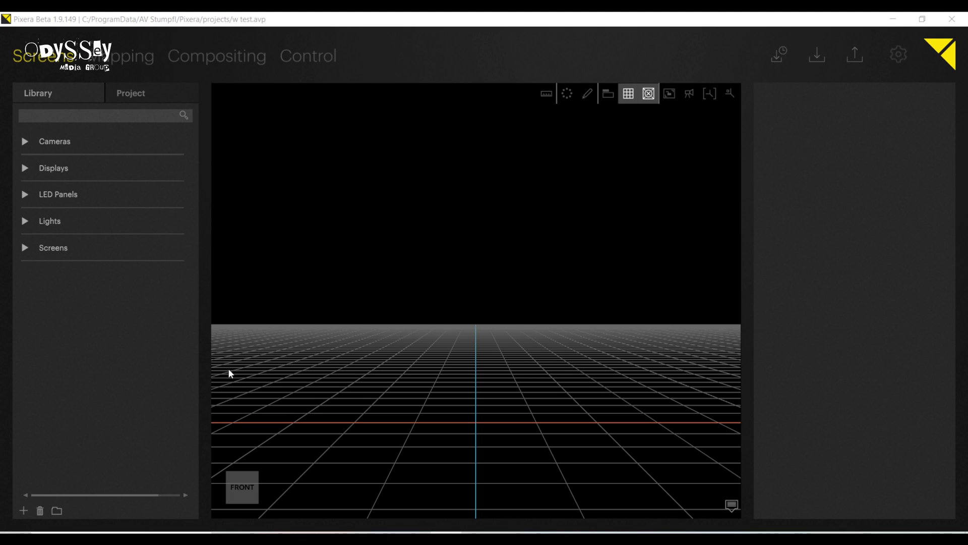
- Place a Generic 40" FHD display from Library > Displays > Generic, centre it on the stage, and open Compositing
left_click_drag(448, 271, 433, 307)
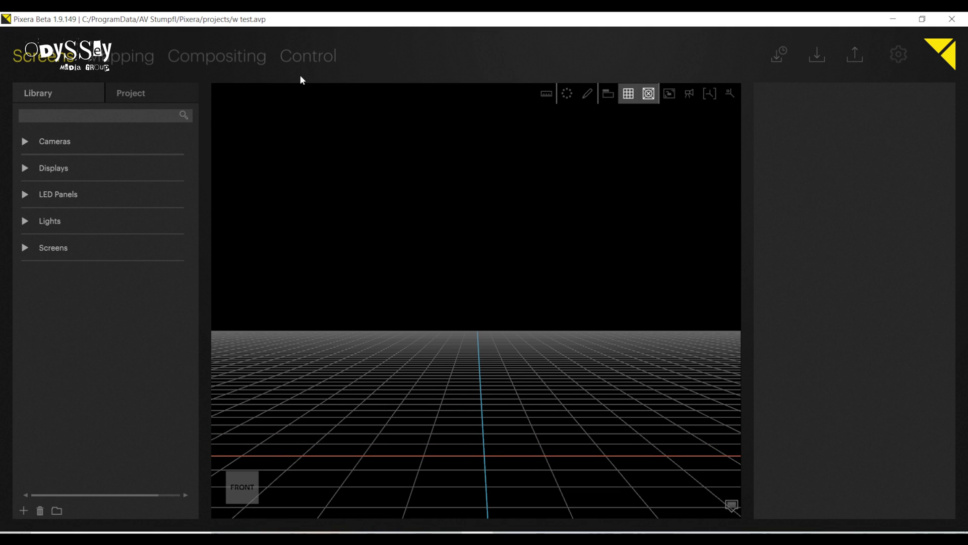
left_click_drag(479, 317, 466, 301)
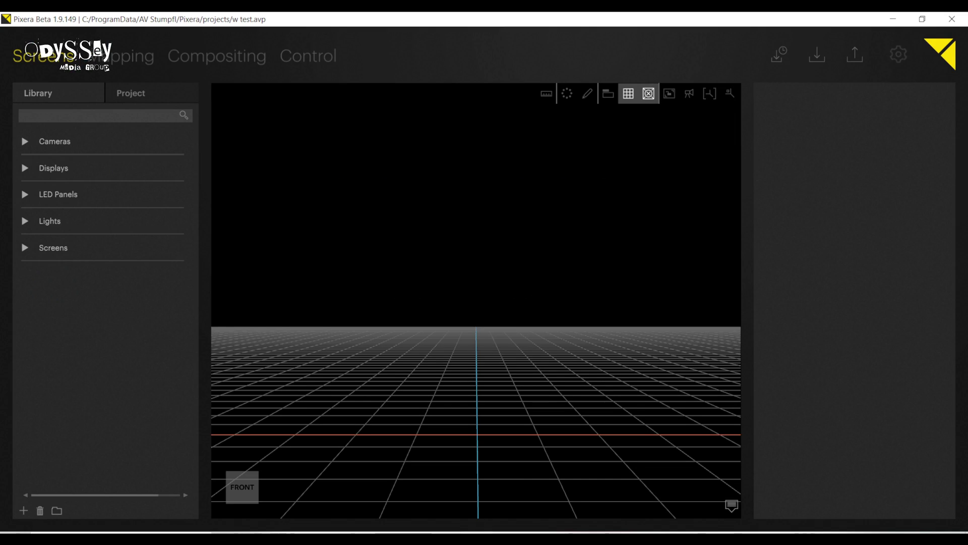
left_click(430, 309)
left_click(29, 168)
left_click(40, 196)
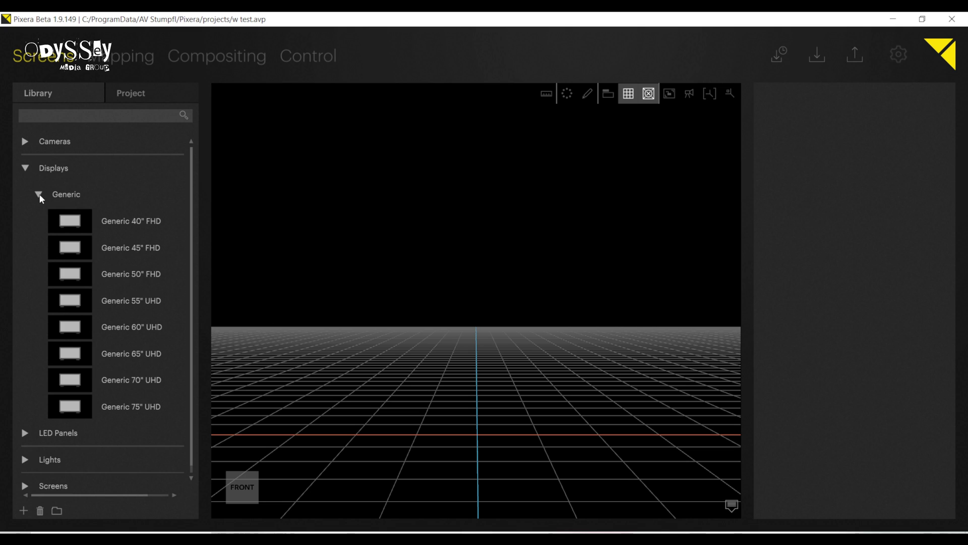
left_click_drag(70, 221, 644, 355)
left_click_drag(569, 283, 534, 296)
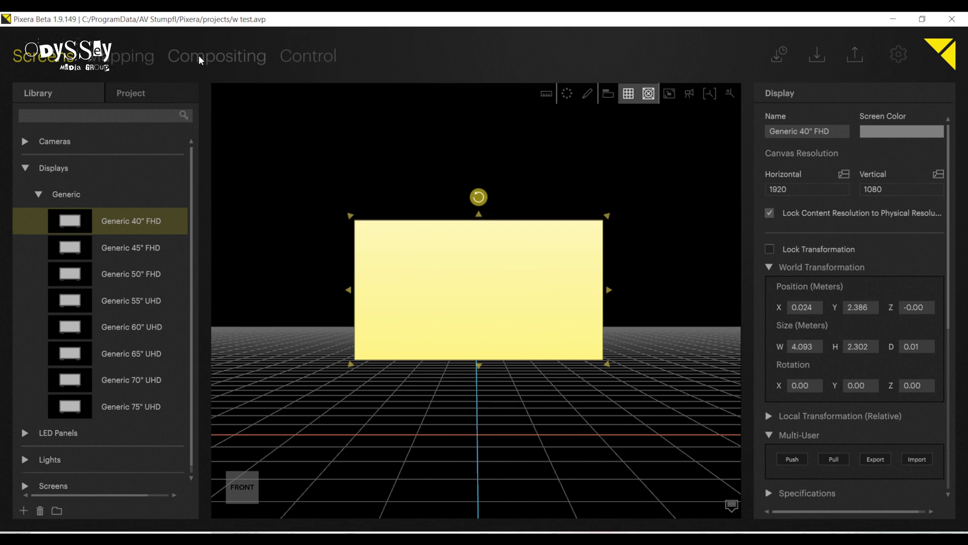
left_click(200, 61)
left_click(25, 151)
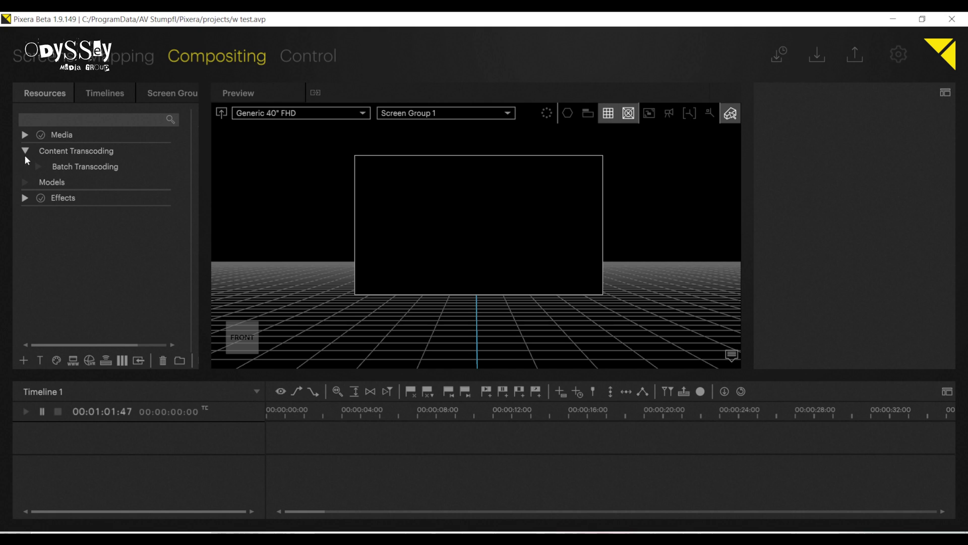
- Drag all five Standard Content videos, circuitboard through tunnel, onto Layer 1 of Timeline 1
left_click(25, 136)
left_click(37, 151)
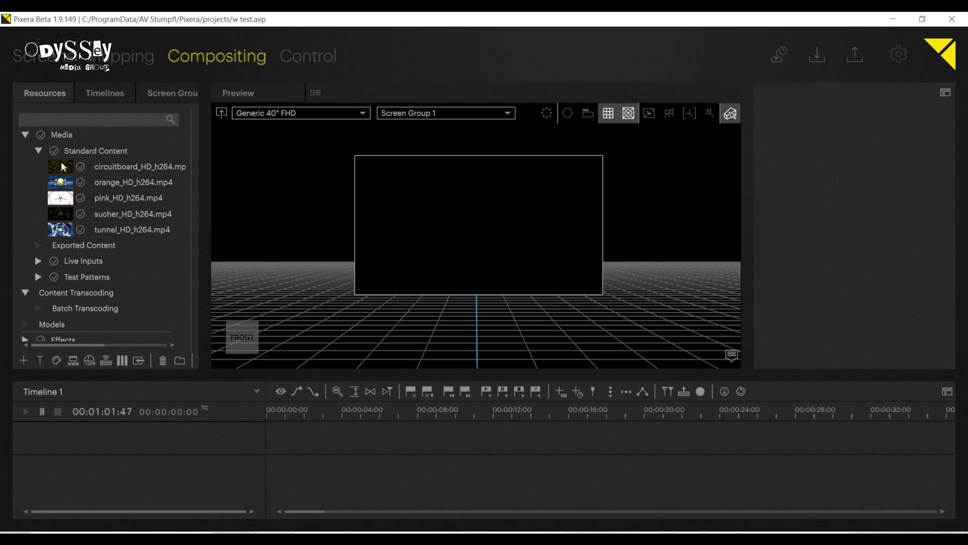
left_click(80, 167)
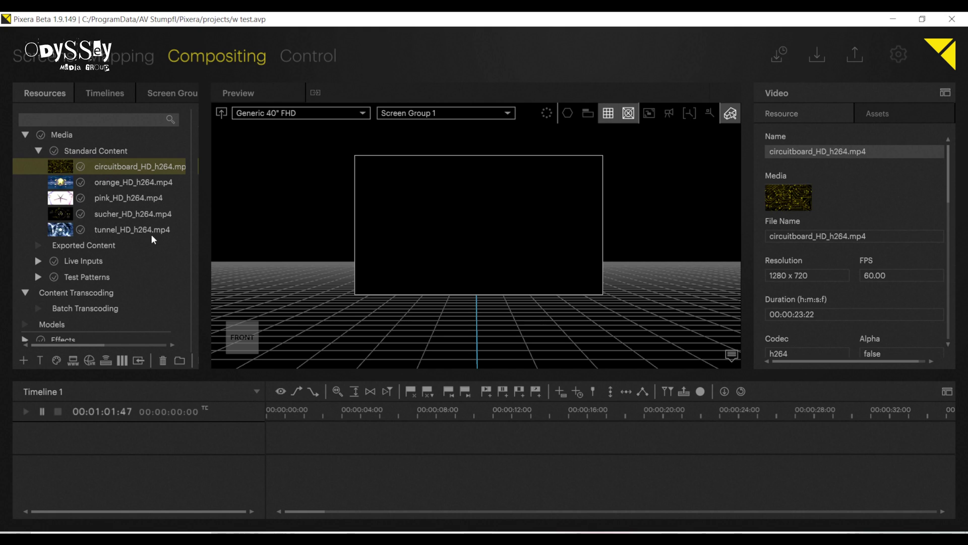
left_click(120, 219, "shift")
left_click(111, 234, "shift")
left_click_drag(110, 170, 275, 456)
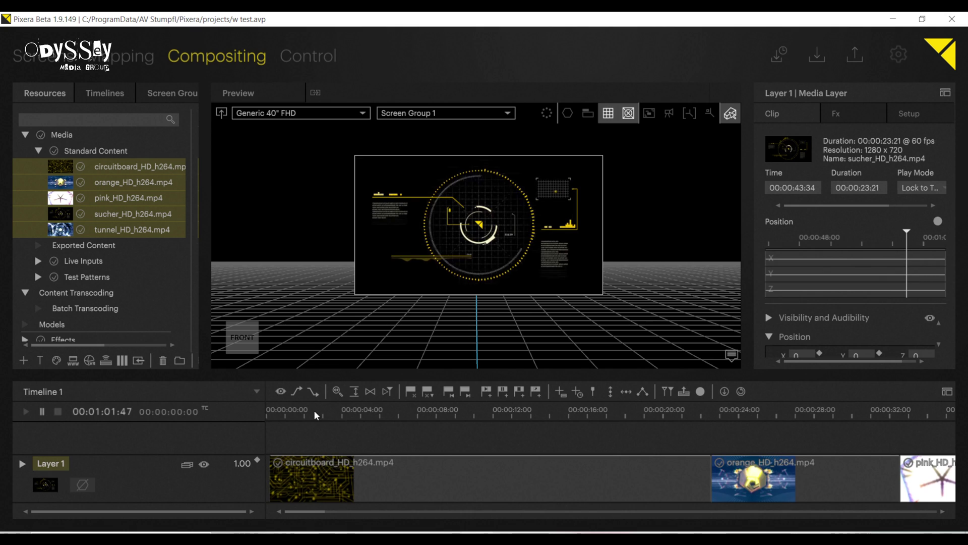
mouse_move(297, 515)
left_mouse_down()
mouse_move(352, 516)
mouse_move(289, 514)
left_mouse_up()
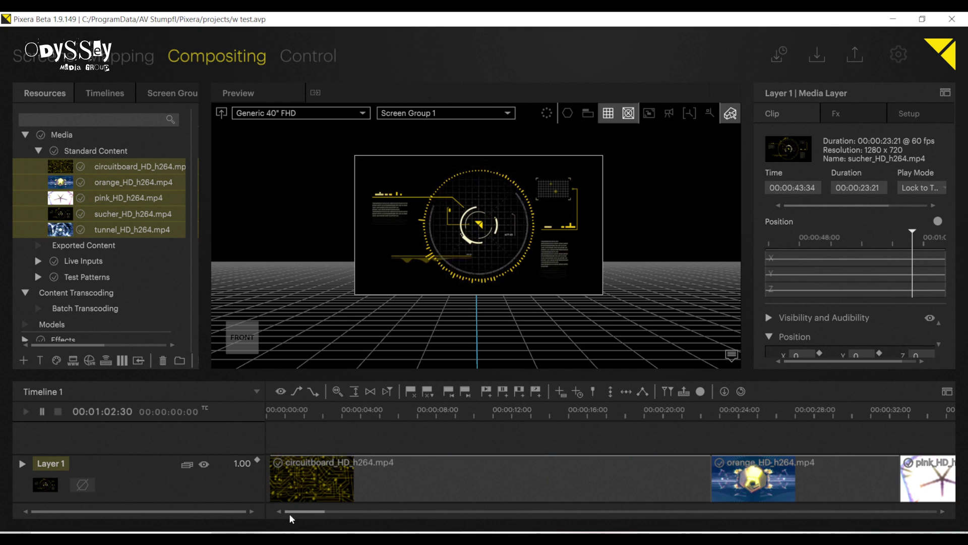
left_click(371, 473)
- Add Pause cues before the circuitboard, orange and pink clips on Layer 1
right_click(371, 472)
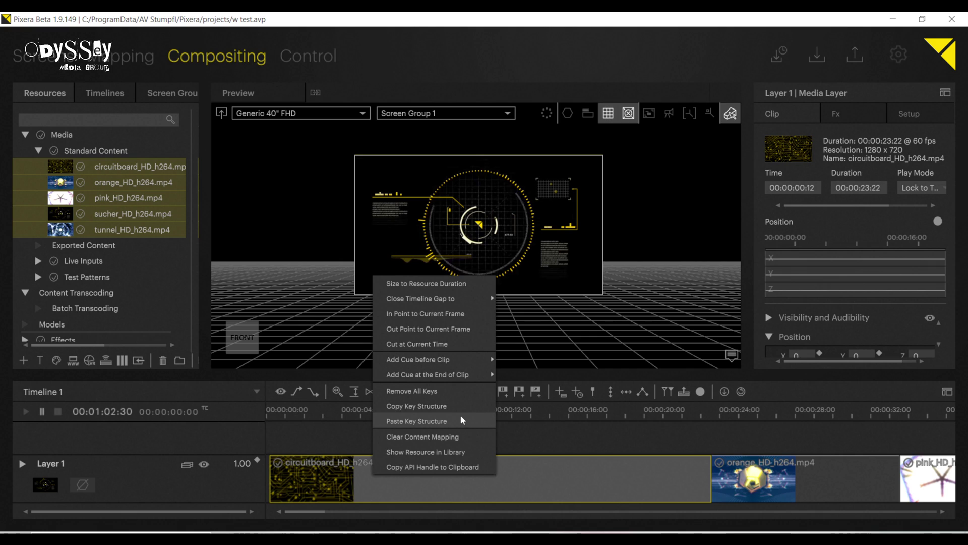
mouse_move(409, 358)
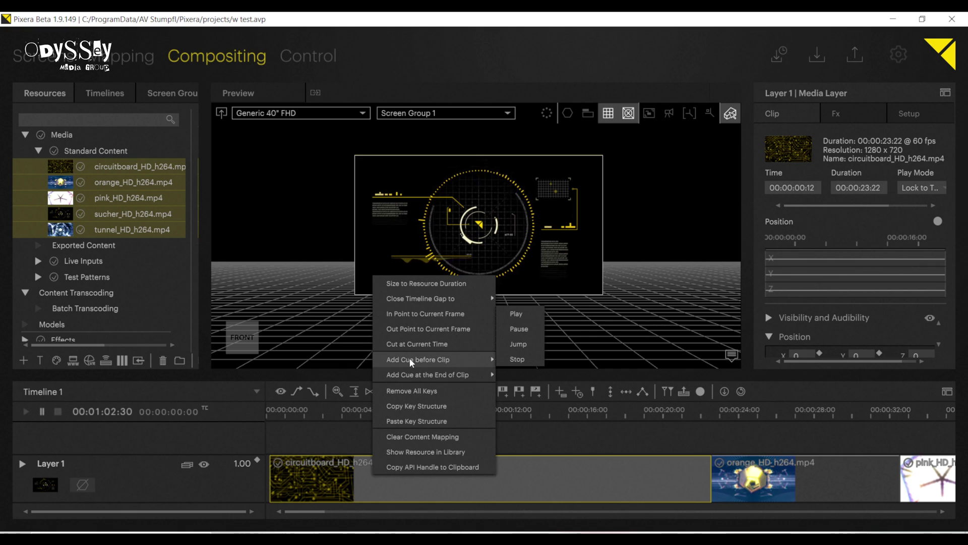
left_click(513, 326)
right_click(742, 474)
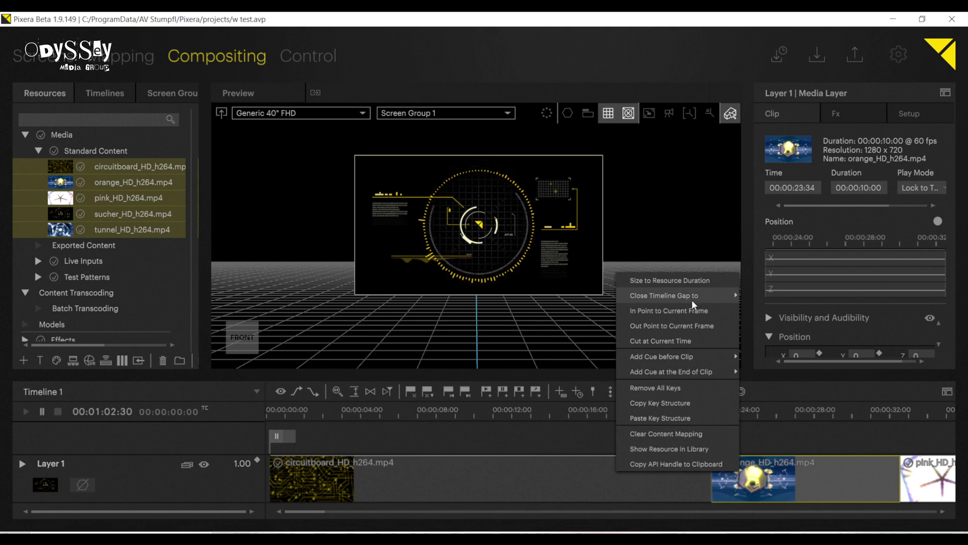
mouse_move(685, 357)
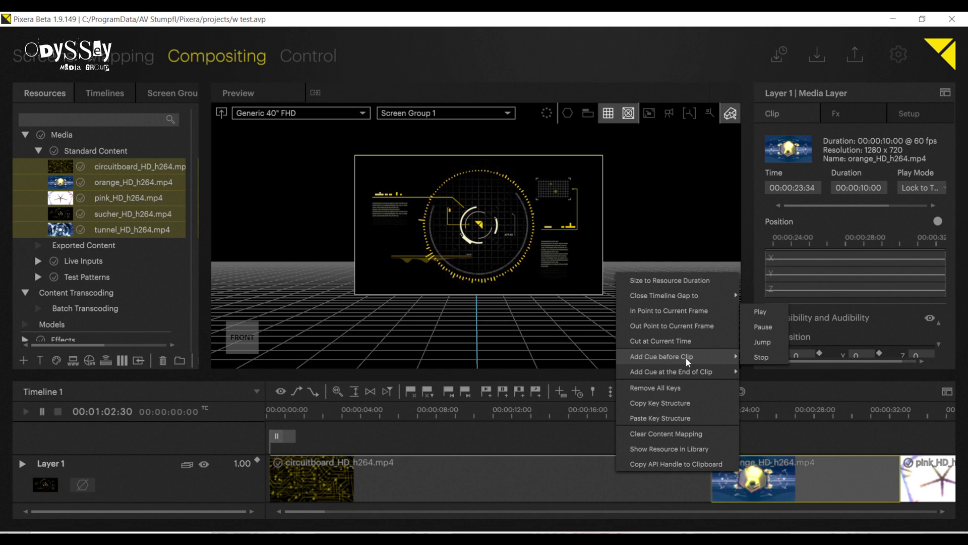
left_click(763, 327)
left_click_drag(318, 514, 337, 513)
left_click(643, 458)
right_click(643, 459)
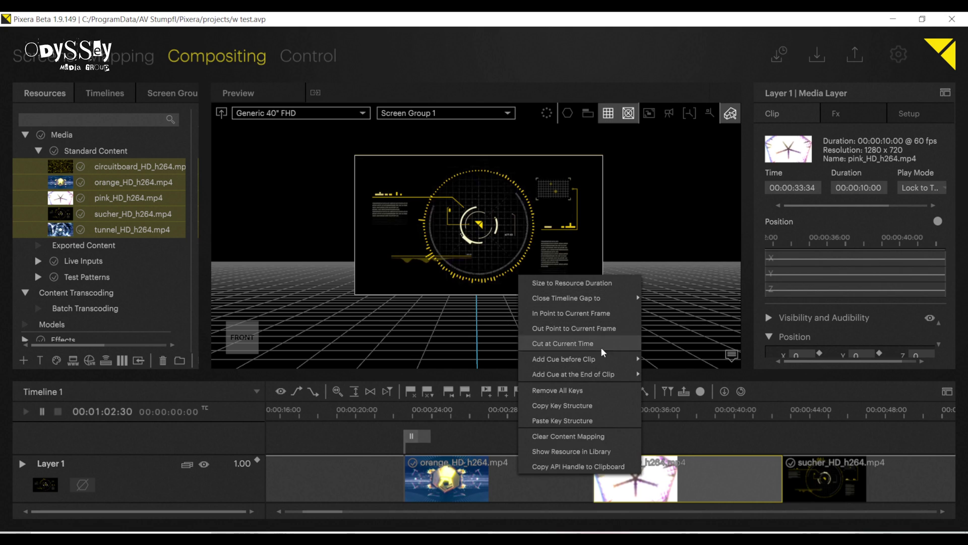
mouse_move(570, 359)
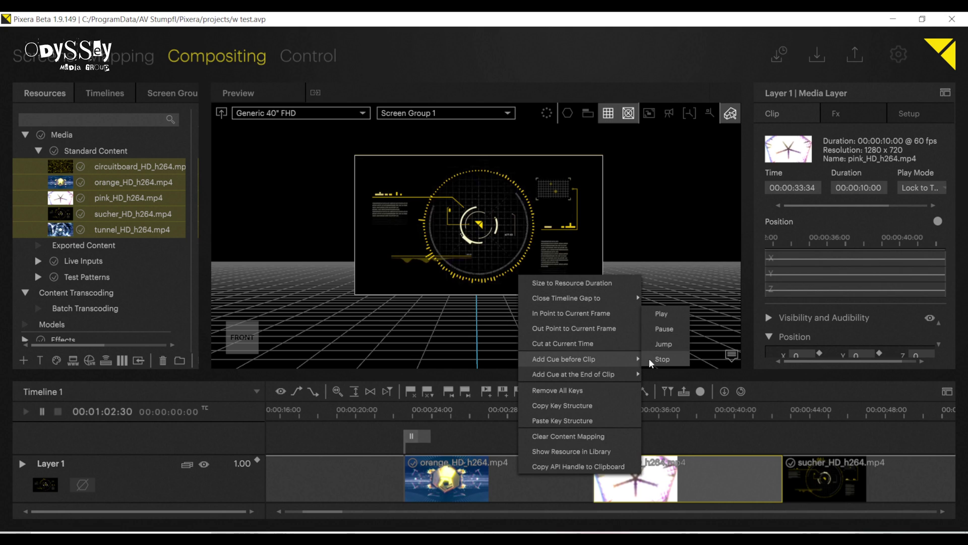
left_click(661, 329)
- Add Pause cues before the sucher and tunnel clips, then start playback near the timeline start
scroll(342, 513, "right", 5)
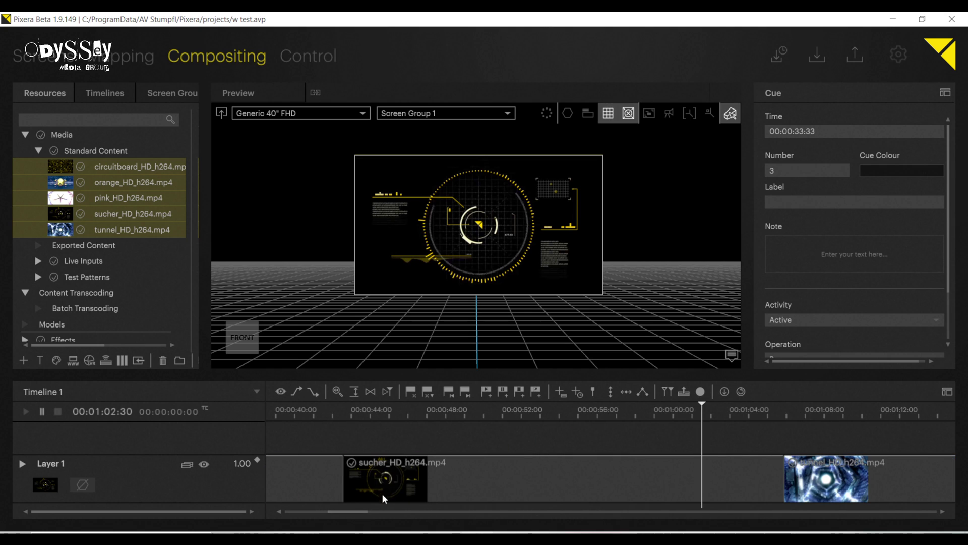
left_click(392, 482)
right_click(392, 482)
mouse_move(434, 369)
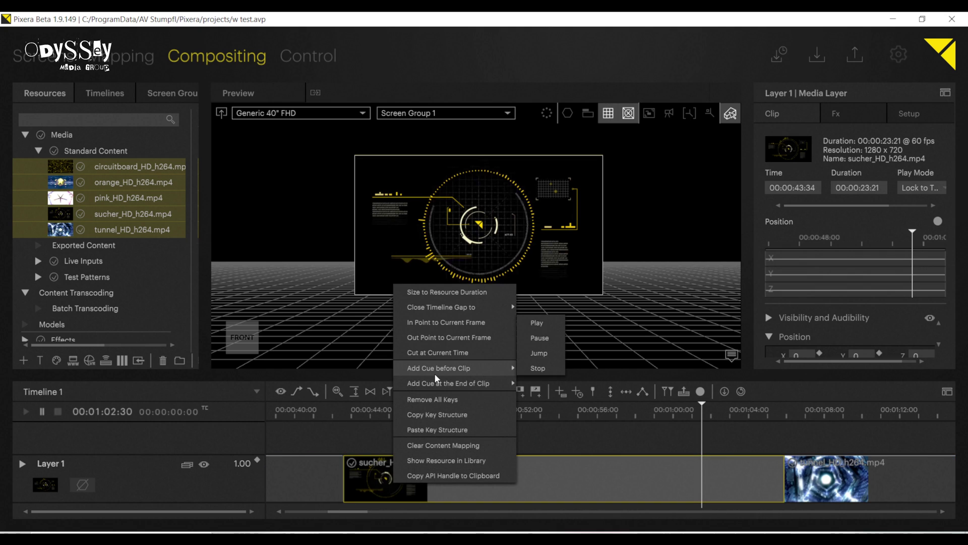
left_click(551, 334)
left_click(797, 482)
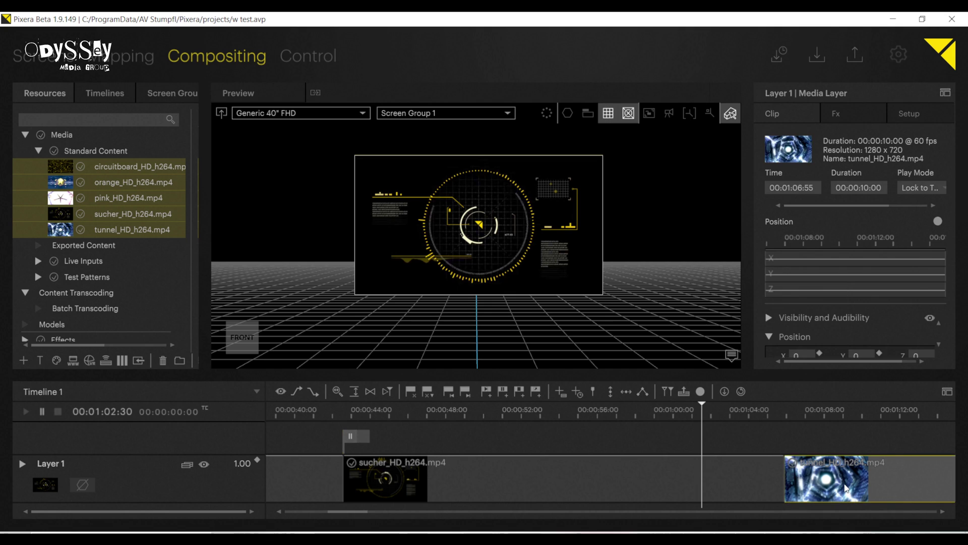
right_click(797, 481)
mouse_move(774, 370)
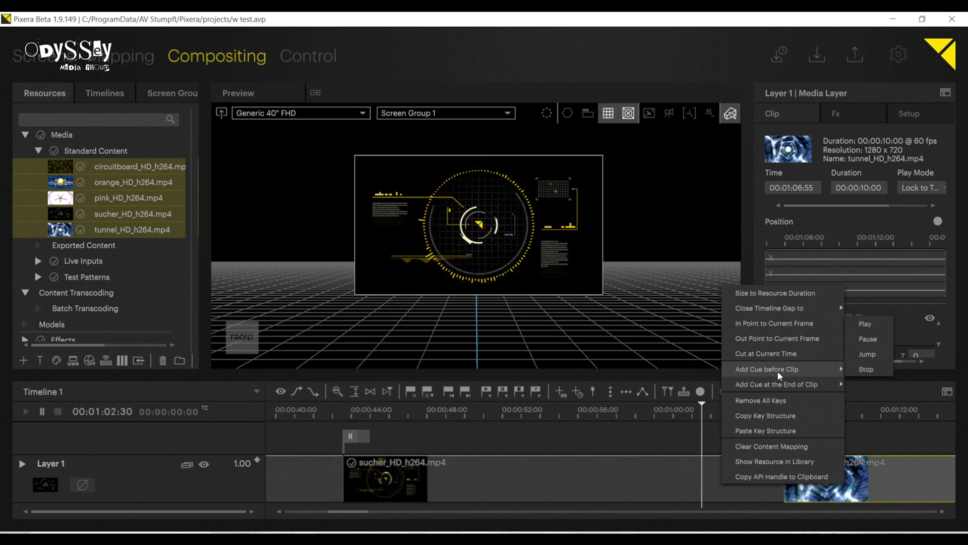
left_click(860, 339)
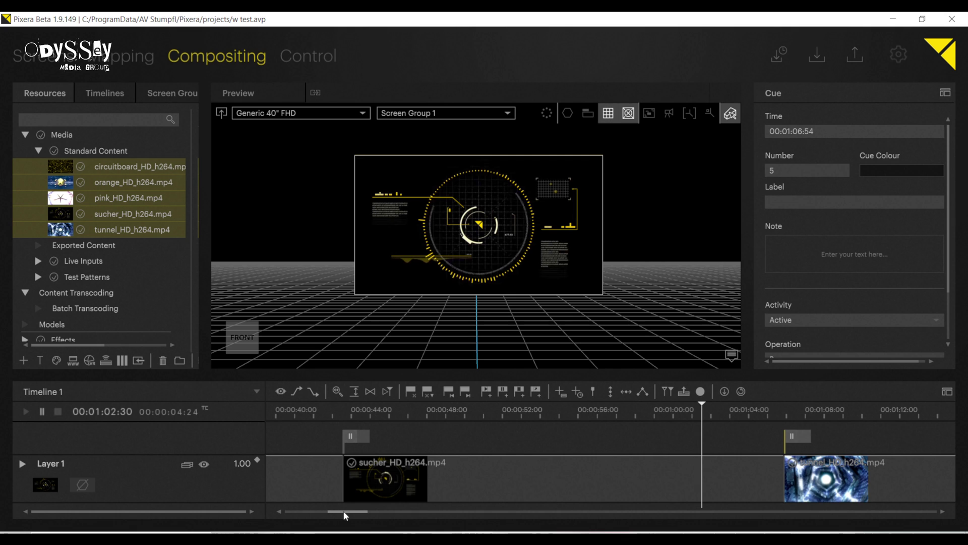
left_click_drag(343, 510, 289, 510)
left_click(308, 410)
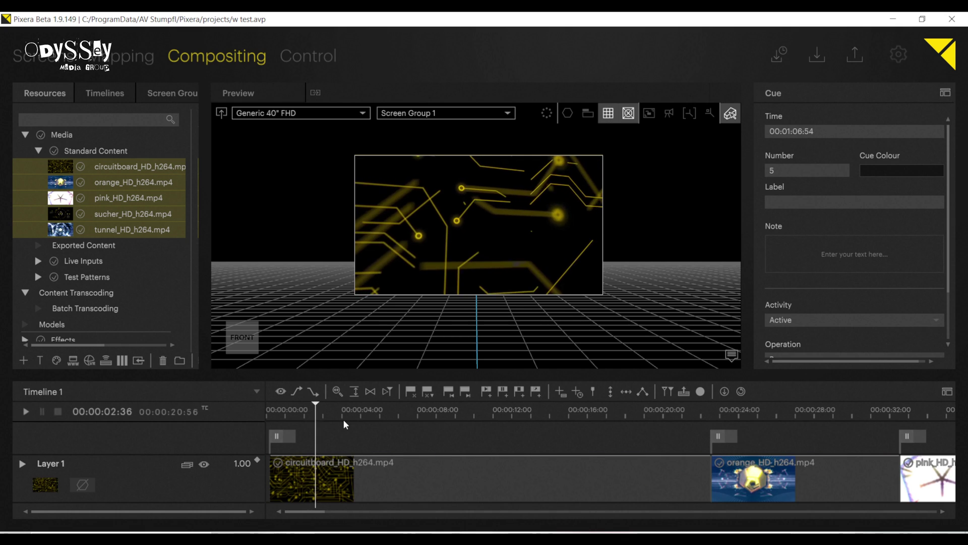
- Jump the playhead to the orange clip, around 12 seconds, then 00:00:00, and bring up Companion
left_click(698, 418)
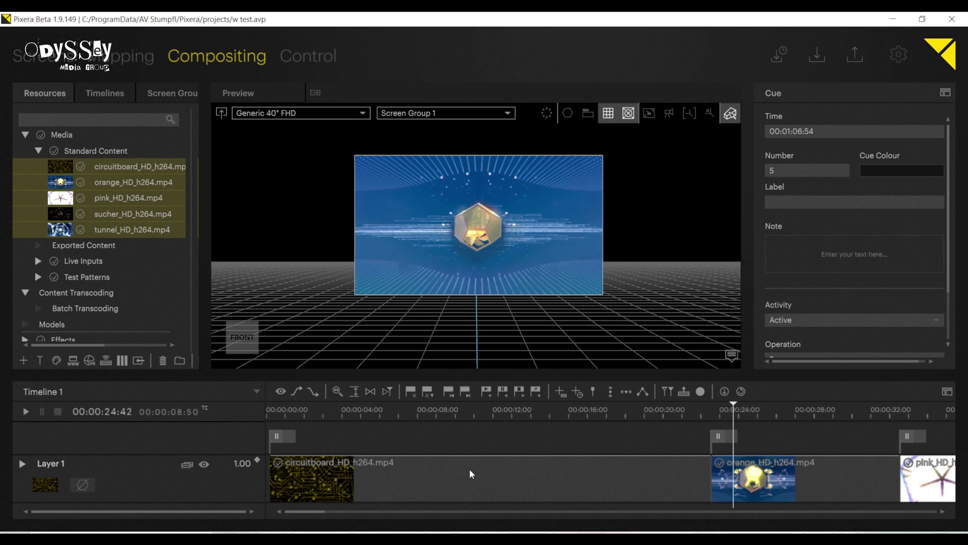
left_click(449, 410)
left_click(267, 409)
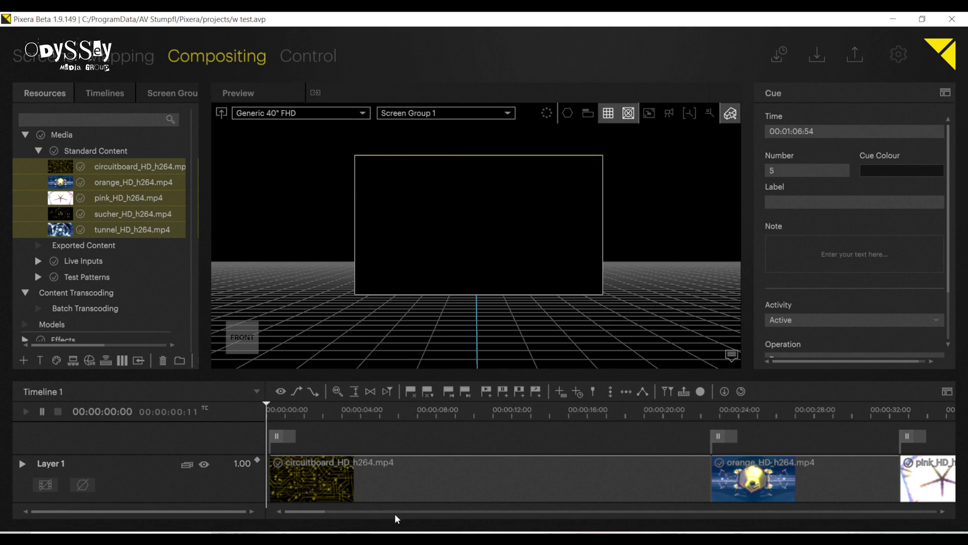
key("alt+Tab")
left_click_drag(437, 194, 432, 47)
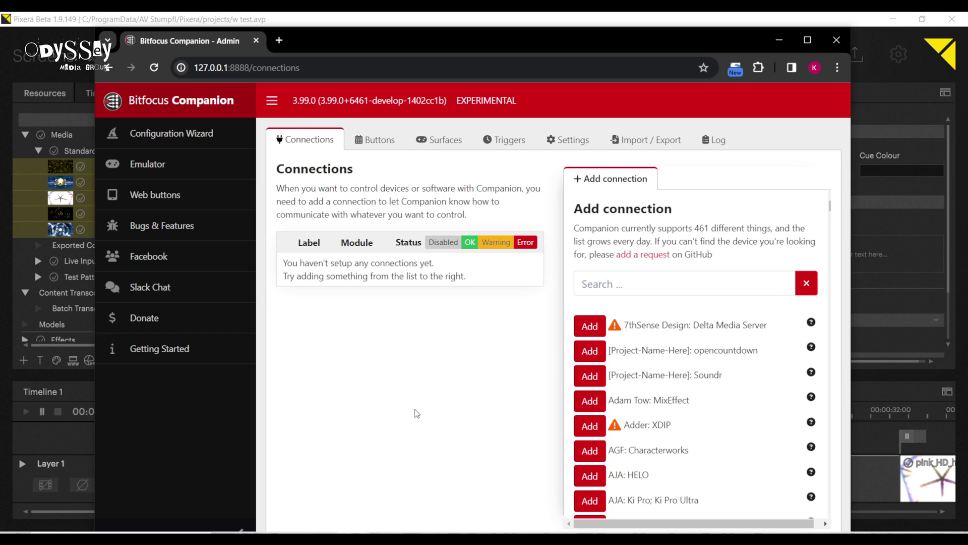
- Scroll the Connections list to AVStumpfl: Pixera and add it as the 'pixera' connection
scroll(647, 314, "down", 4)
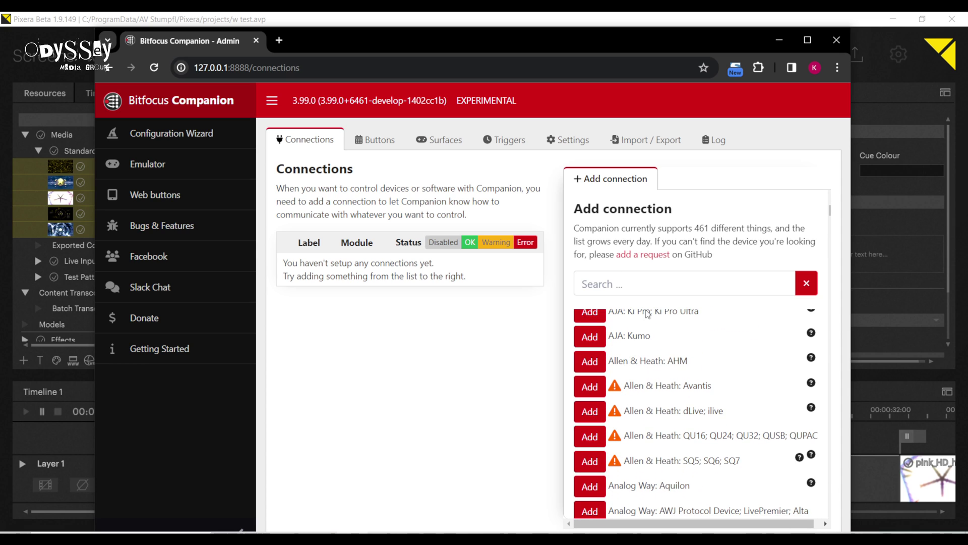
scroll(660, 413, "down", 3)
scroll(625, 355, "down", 7)
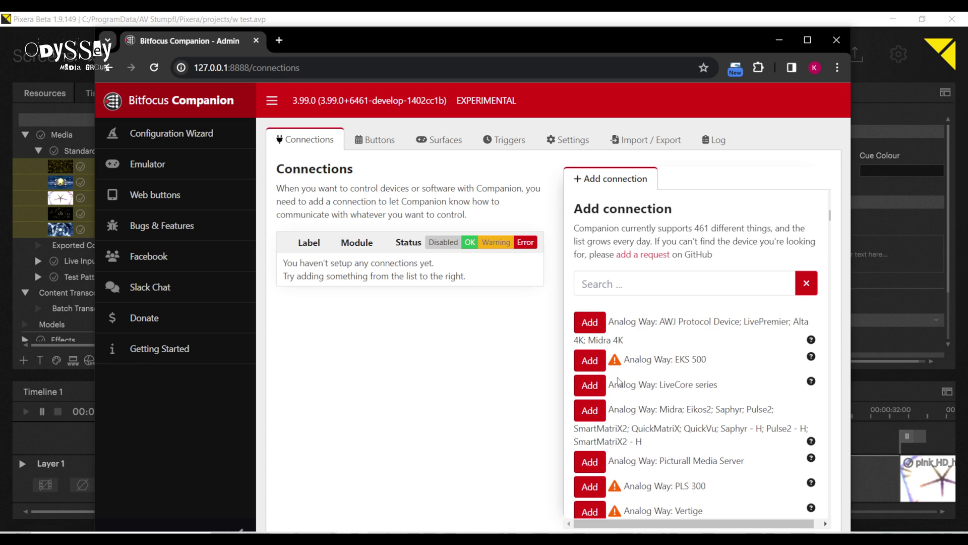
scroll(655, 397, "down", 8)
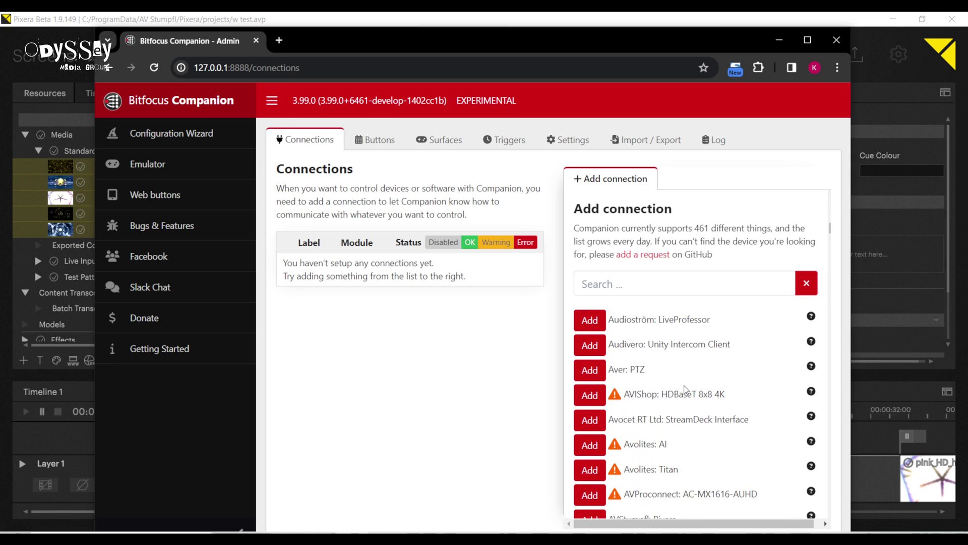
scroll(684, 388, "down", 4)
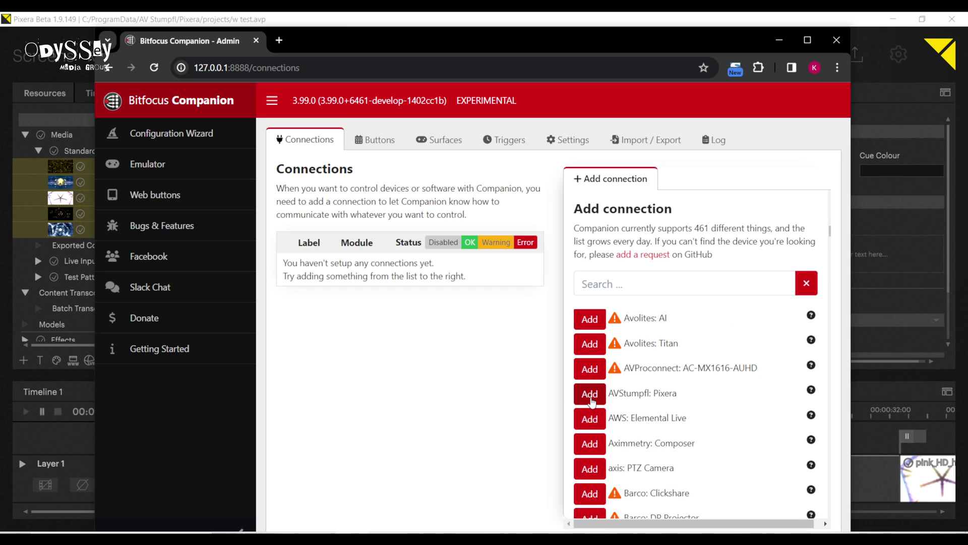
left_click(590, 394)
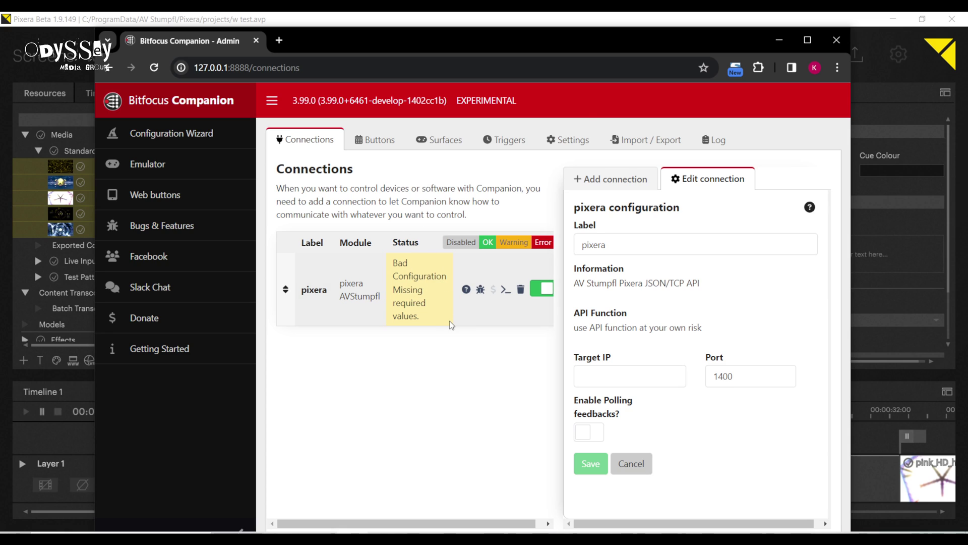
left_click_drag(375, 47, 368, 44)
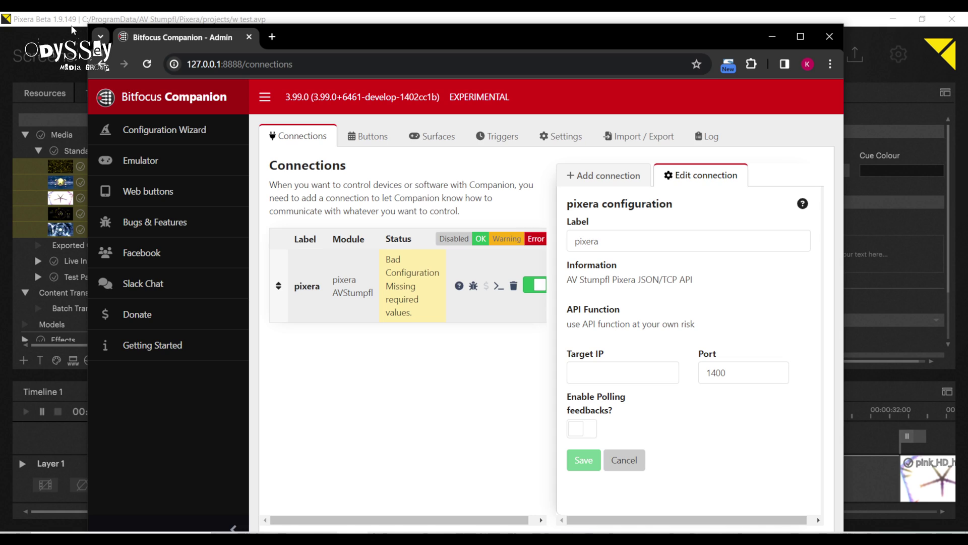
key("alt+Tab")
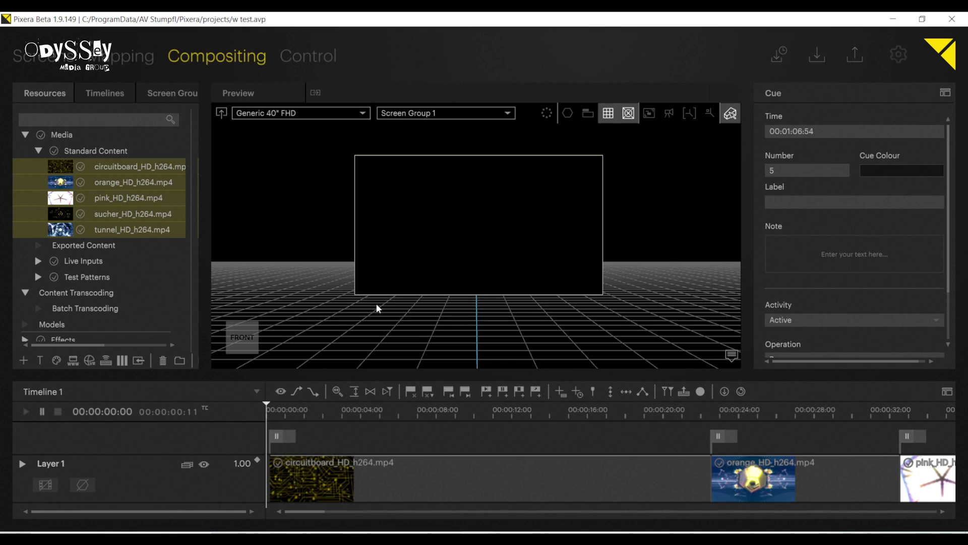
- Open Pixera's API settings and compare them with Companion's JSON/TCP connection description
left_click(899, 55)
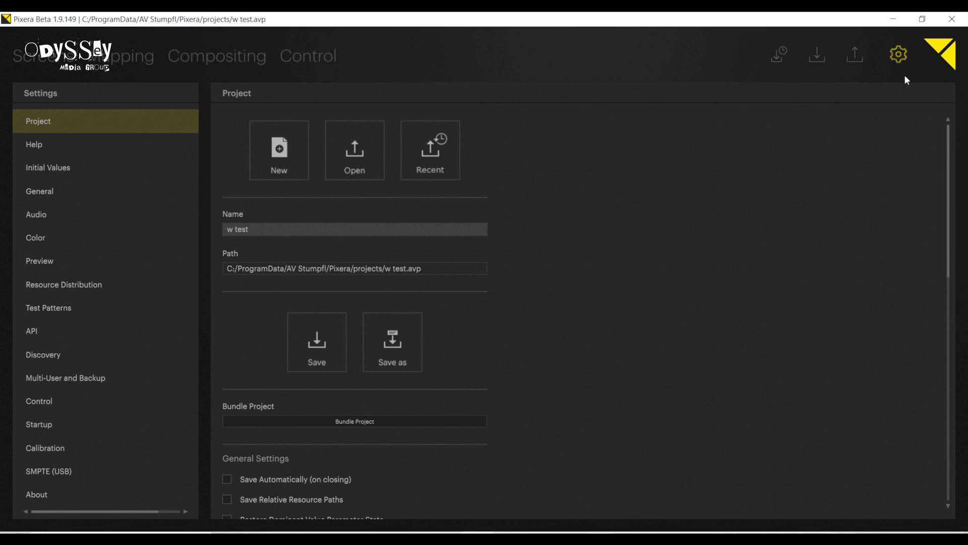
left_click(38, 332)
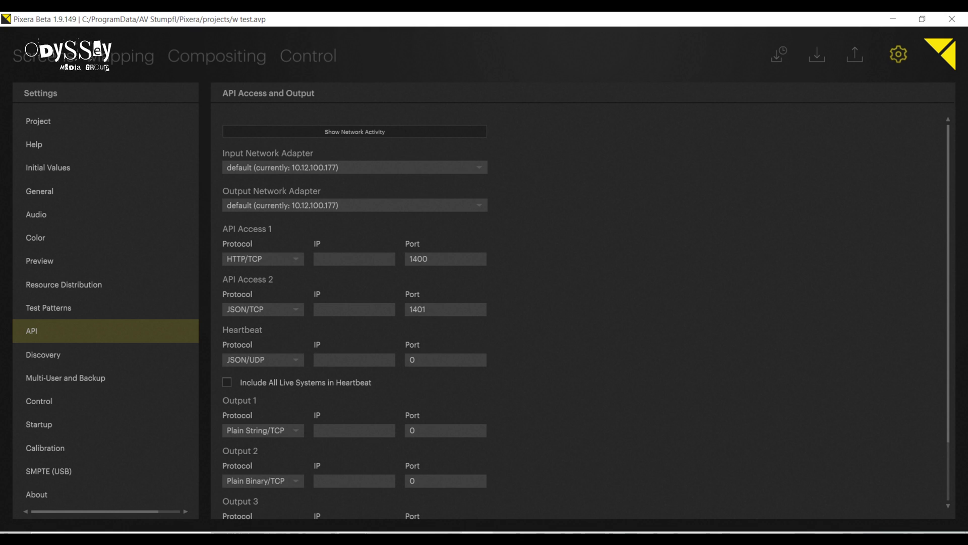
key("alt+Tab")
left_click_drag(568, 280, 706, 283)
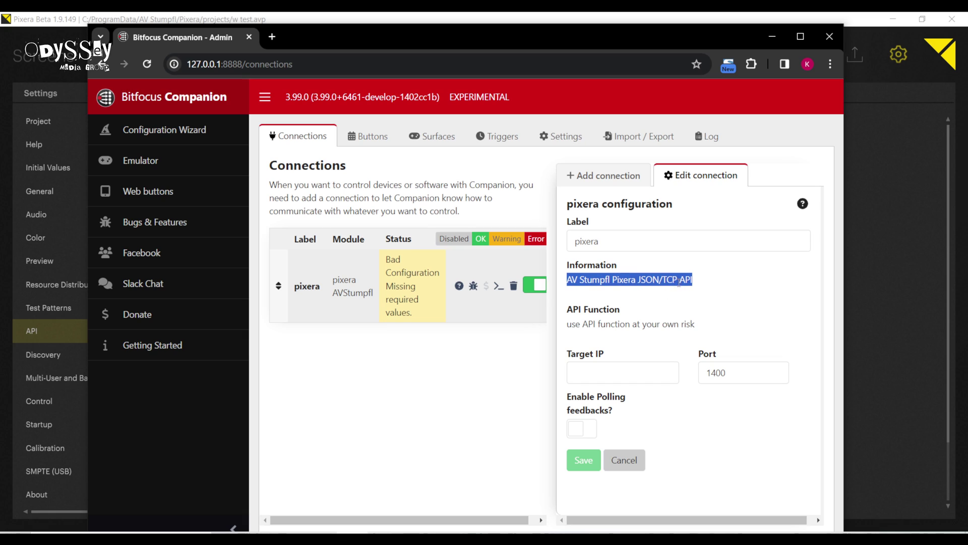
left_click(891, 274)
left_click(248, 309)
left_click(246, 307)
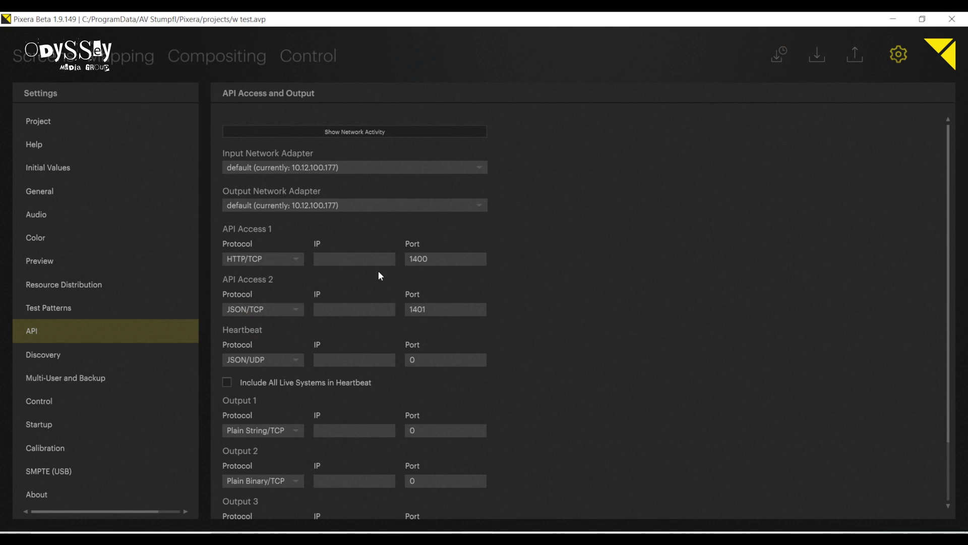
- Set API Access 1's protocol to JSON/TCP
left_click(260, 263)
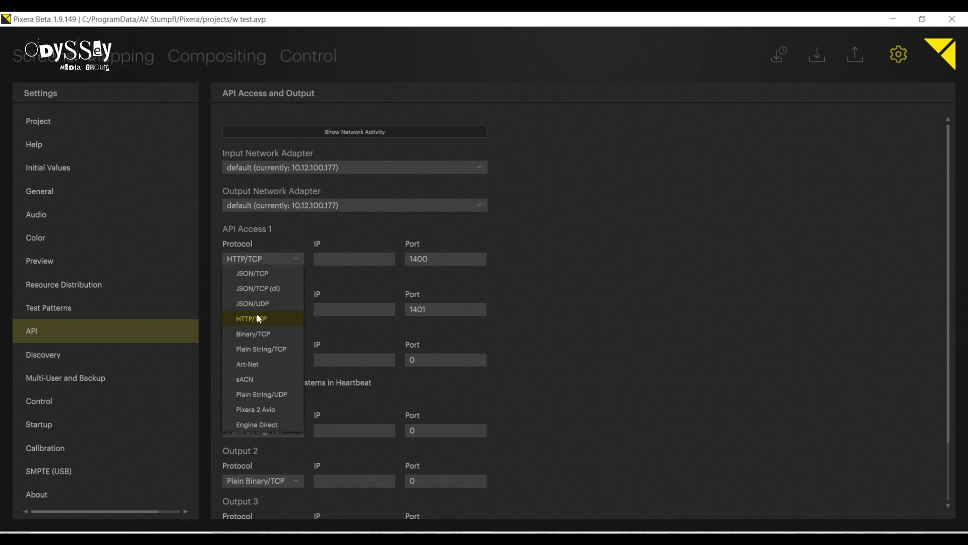
left_click(572, 313)
key("alt+Tab")
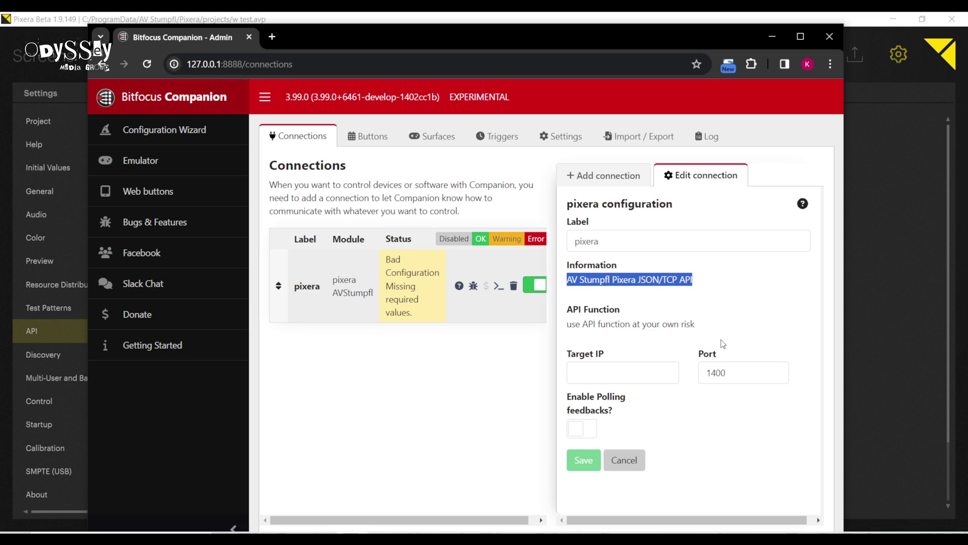
left_click(870, 294)
left_click(263, 259)
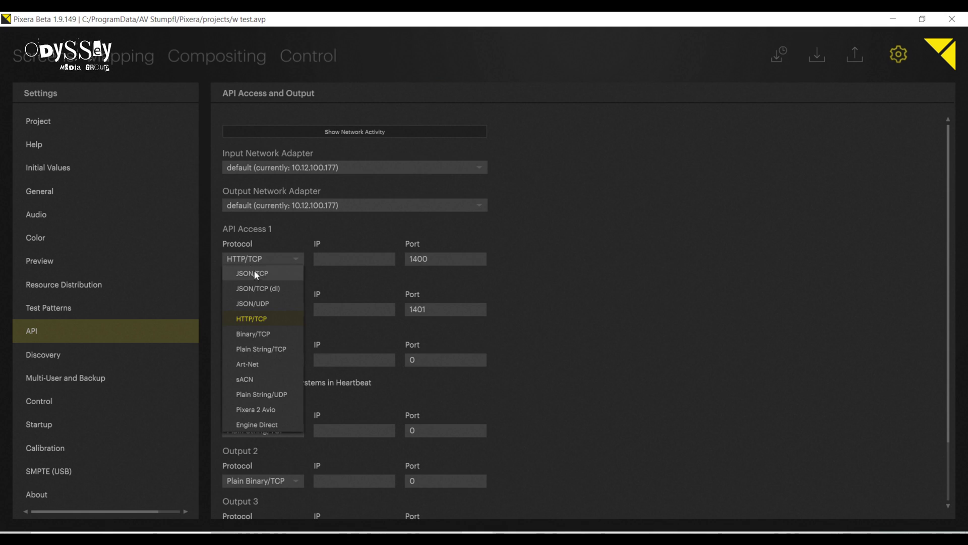
left_click(261, 275)
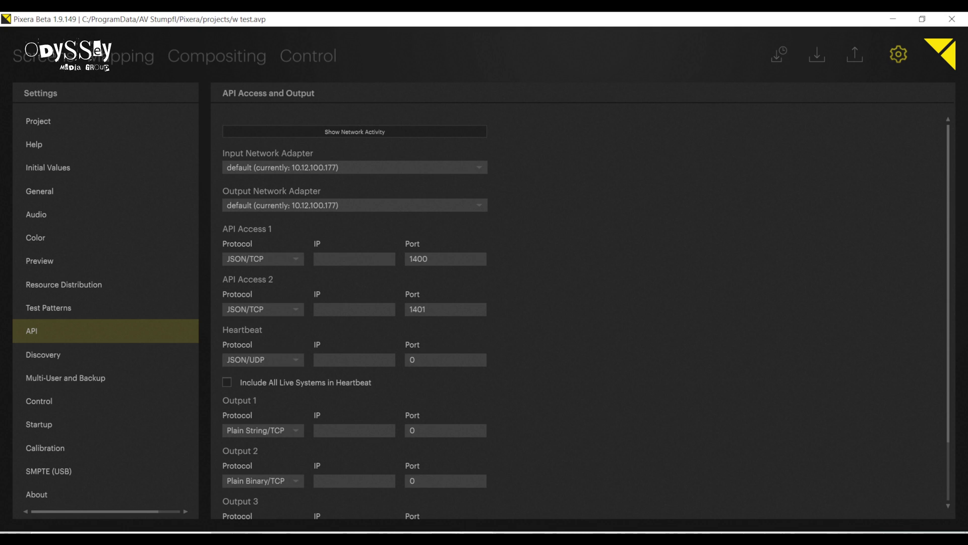
key("alt+Tab")
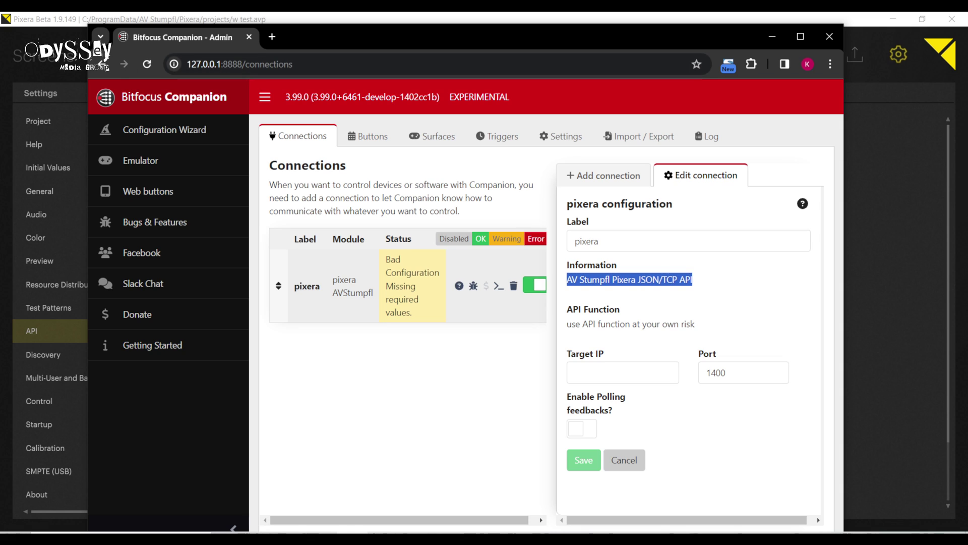
key("alt+Tab")
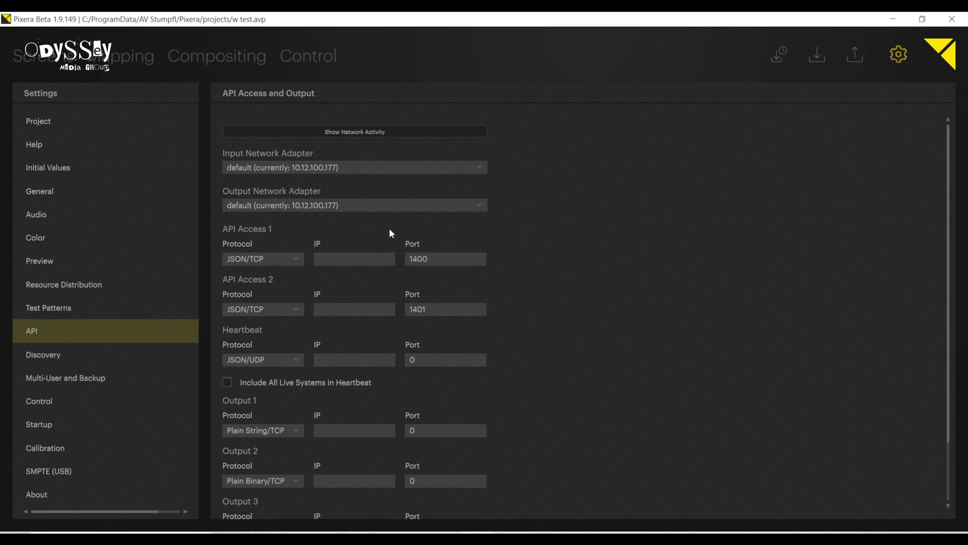
- Set Pixera's API input network adapter to 127.0.0.1
left_click(314, 167)
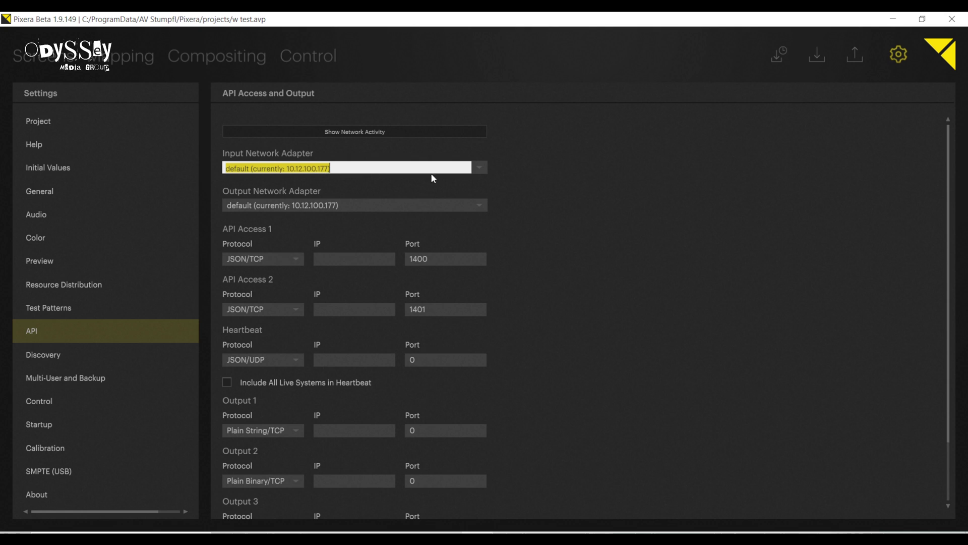
left_click(482, 168)
left_click(286, 194)
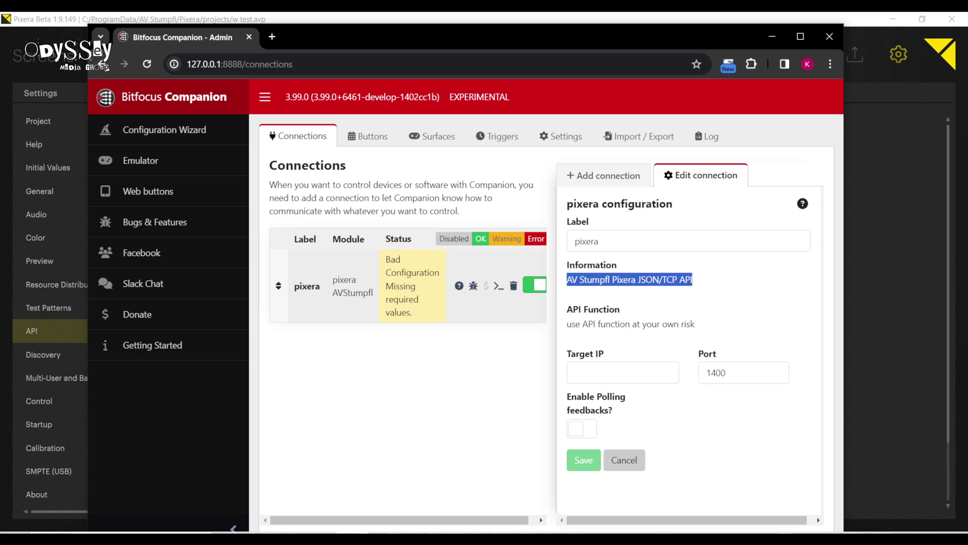
- Enter 127.0.0.1 as the pixera connection's Target IP and save it
left_click(413, 338)
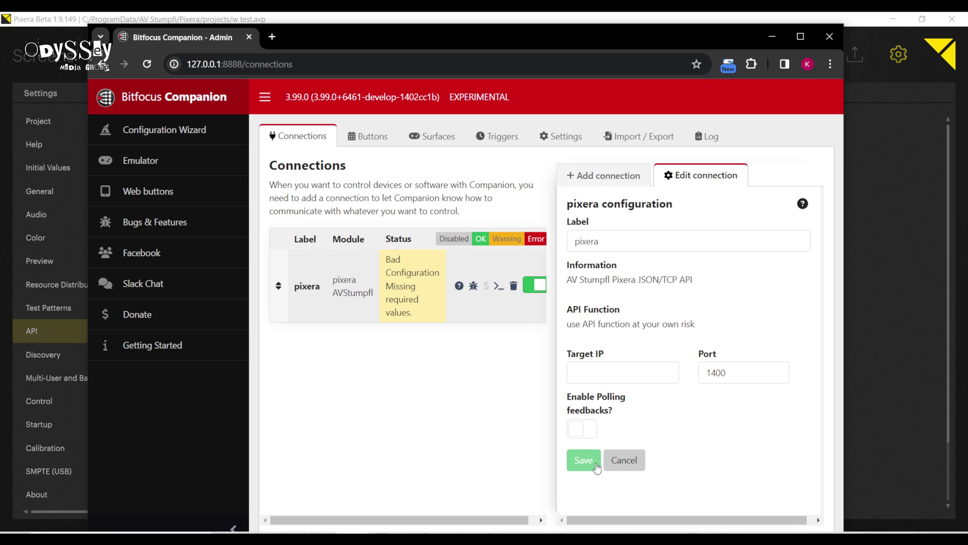
left_click(618, 363)
type("127.0.0.1")
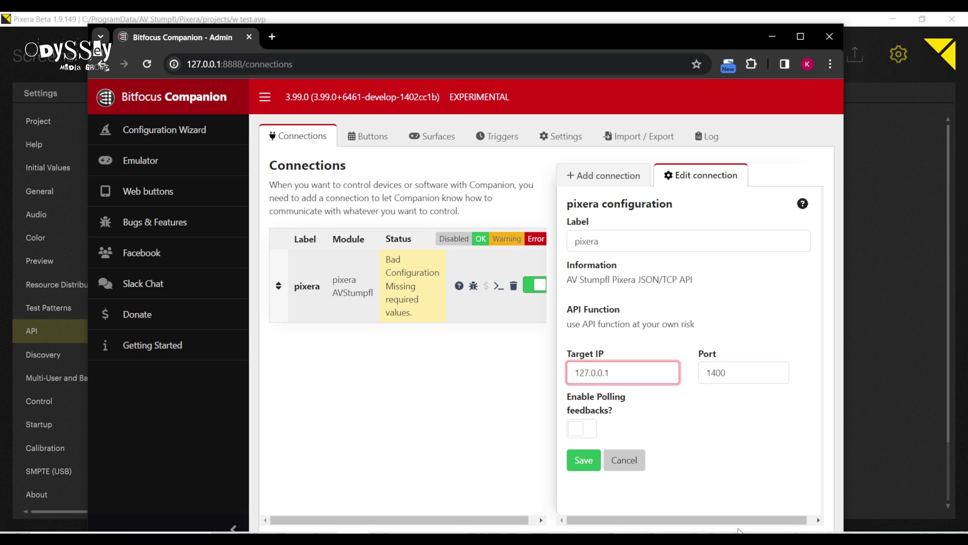
left_click(580, 459)
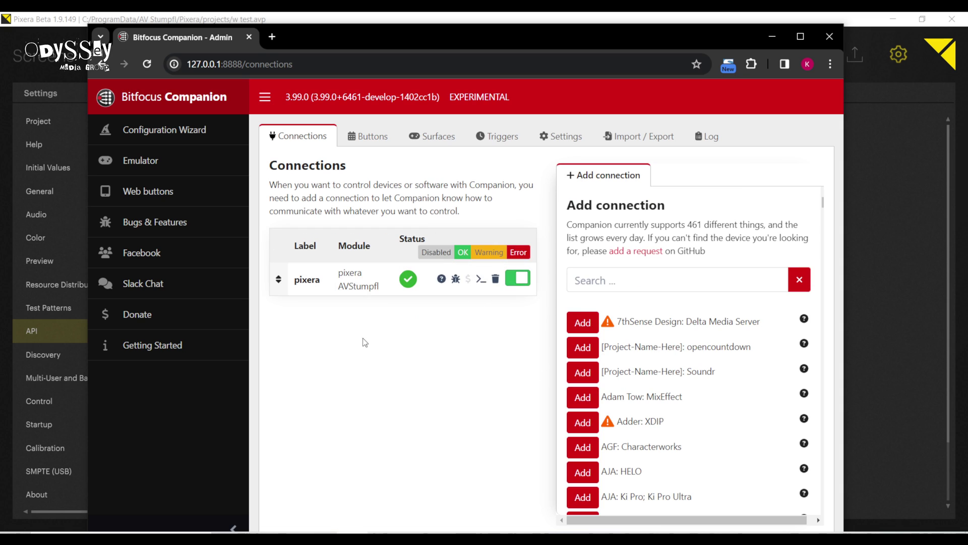
- Create a regular button in slot 1/0/7 on the Buttons page
left_click_drag(344, 44, 335, 33)
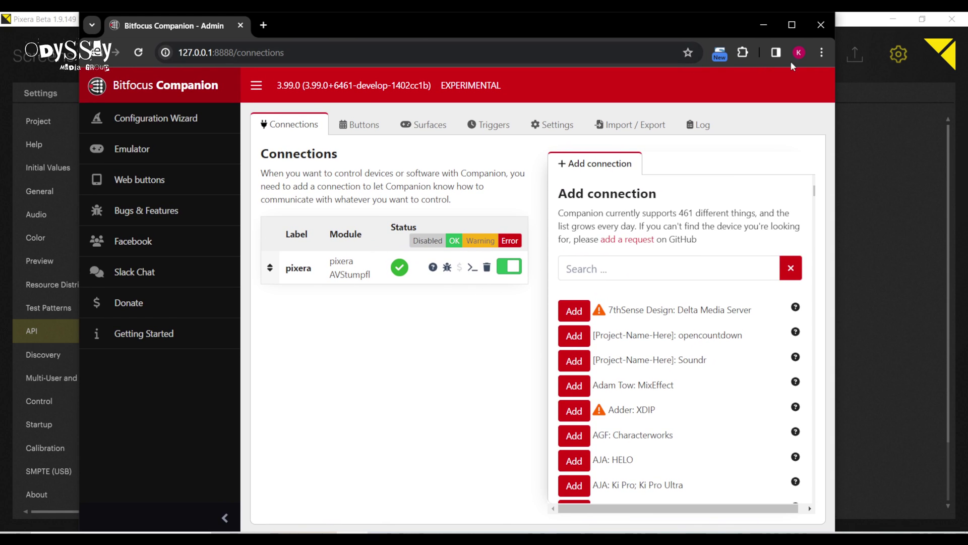
left_click(355, 130)
left_click(397, 287)
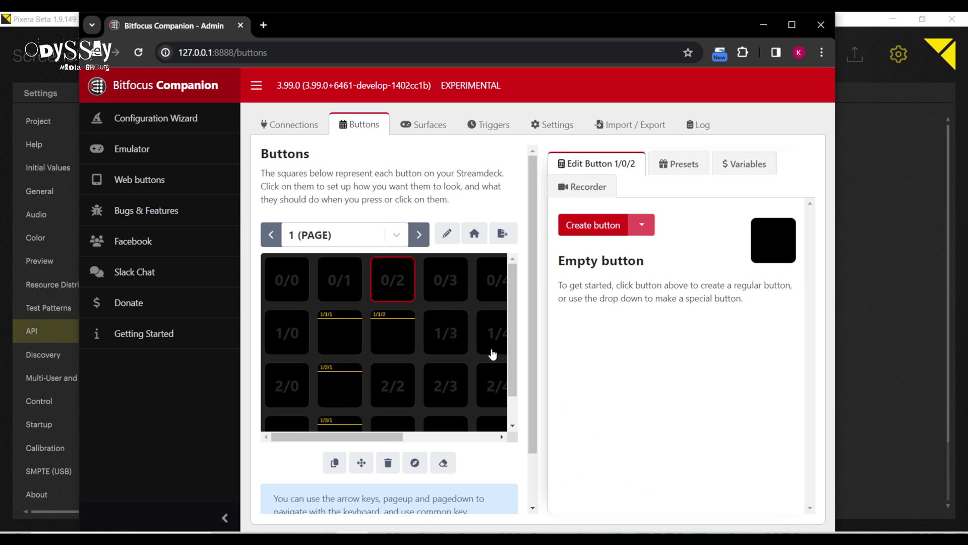
left_click(343, 285)
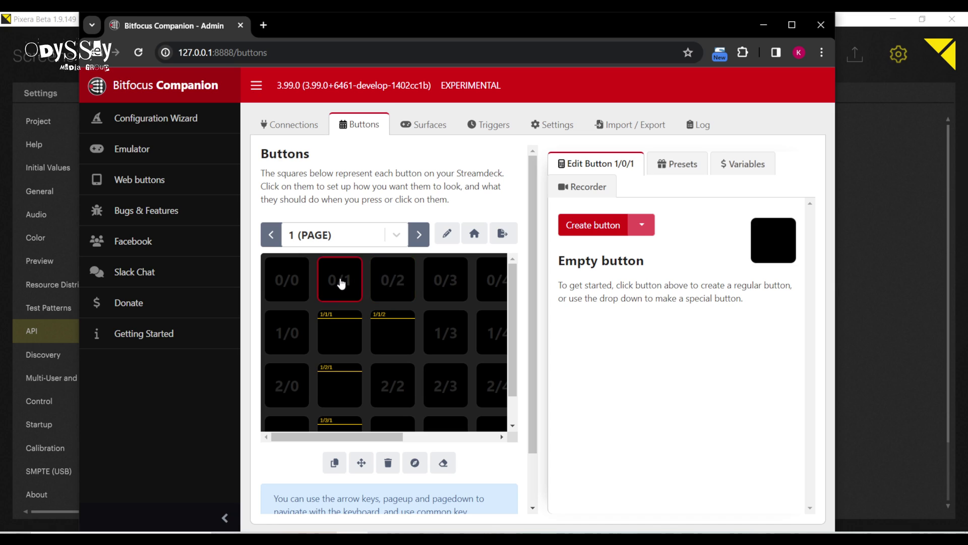
left_click(293, 290)
left_click(344, 291)
left_click(495, 291)
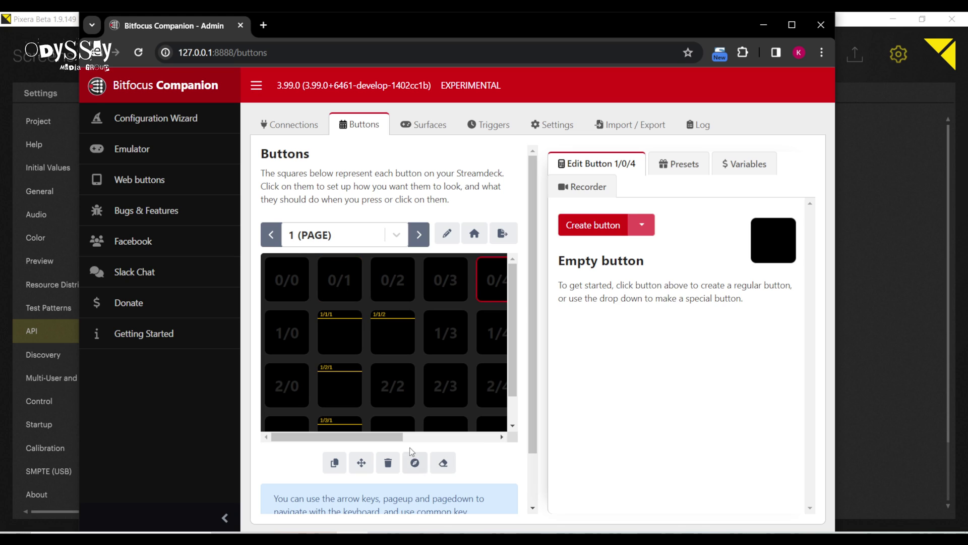
left_click(409, 437)
left_click(501, 290)
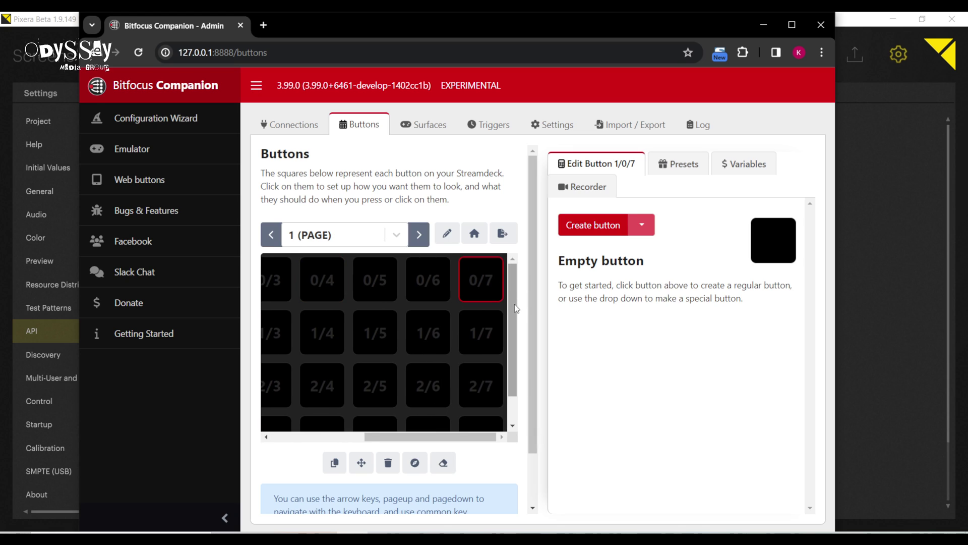
left_click(602, 226)
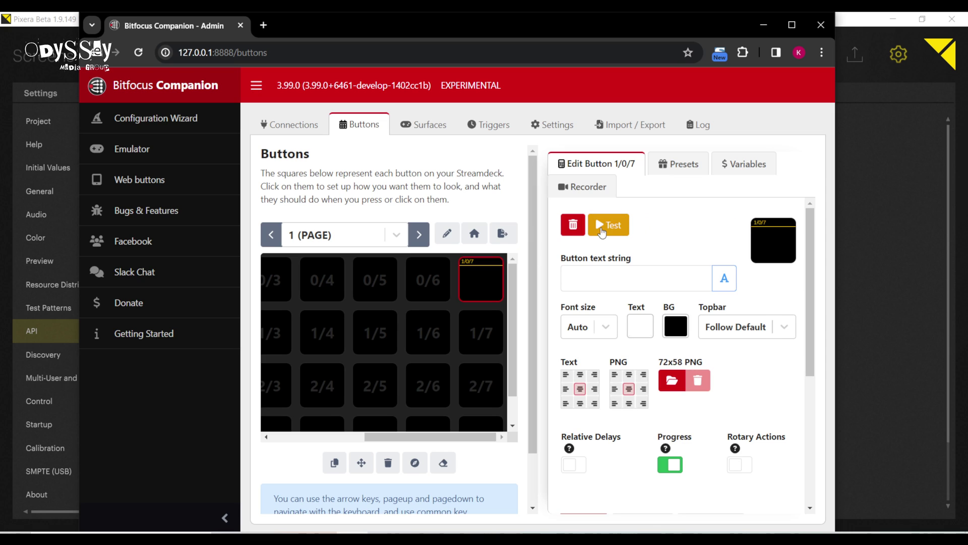
- Give the button a pixera: Next Cue press action and reveal Pixera
scroll(740, 401, "down", 4)
scroll(631, 388, "down", 1)
left_click(795, 373)
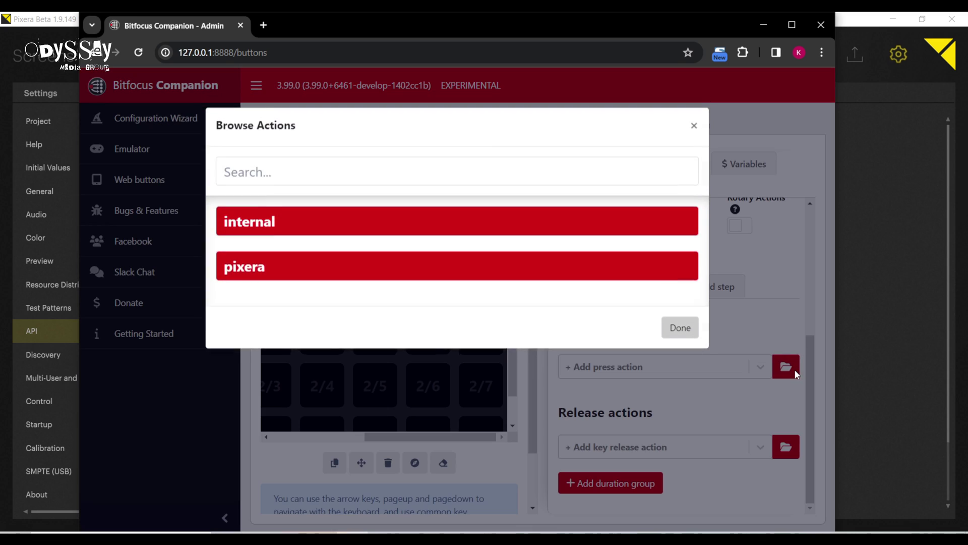
left_click(276, 275)
scroll(346, 374, "down", 3)
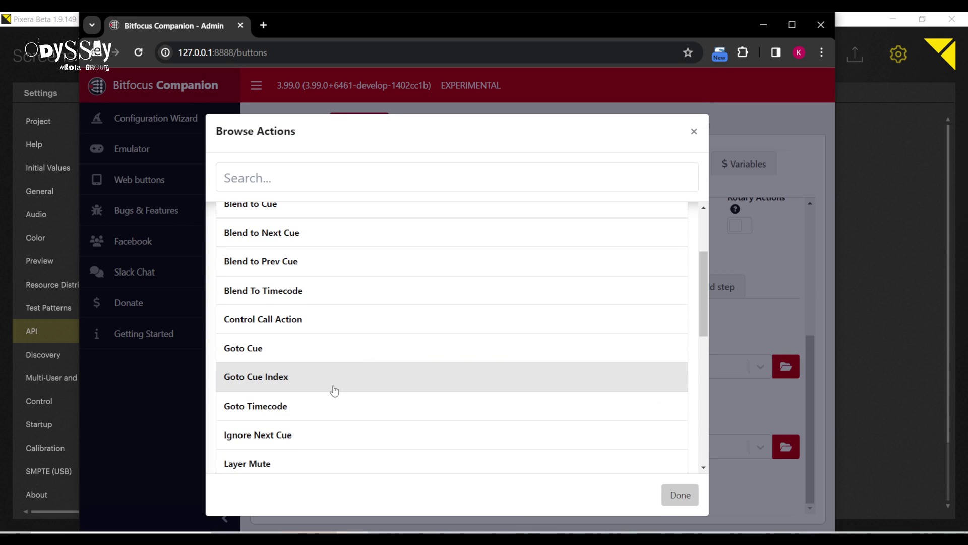
scroll(343, 377, "down", 5)
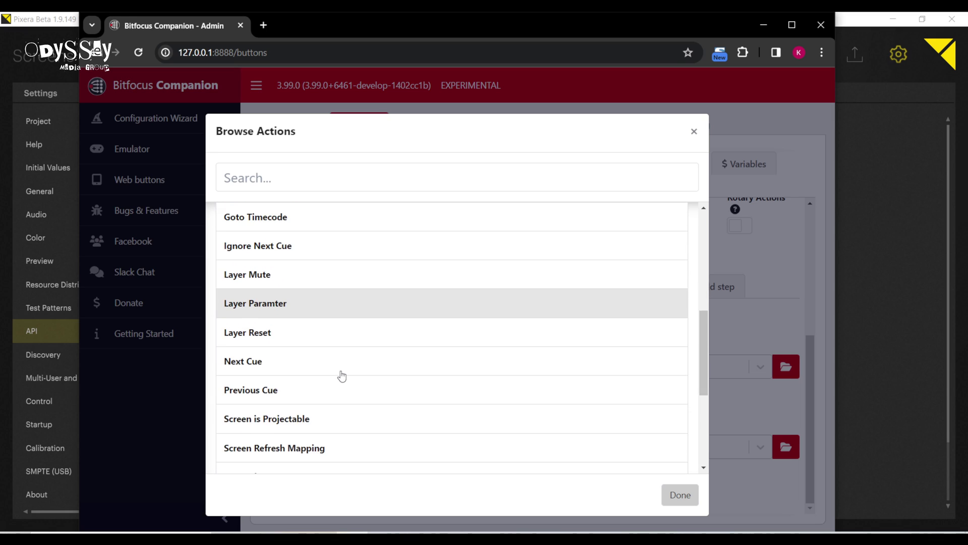
scroll(341, 376, "down", 1)
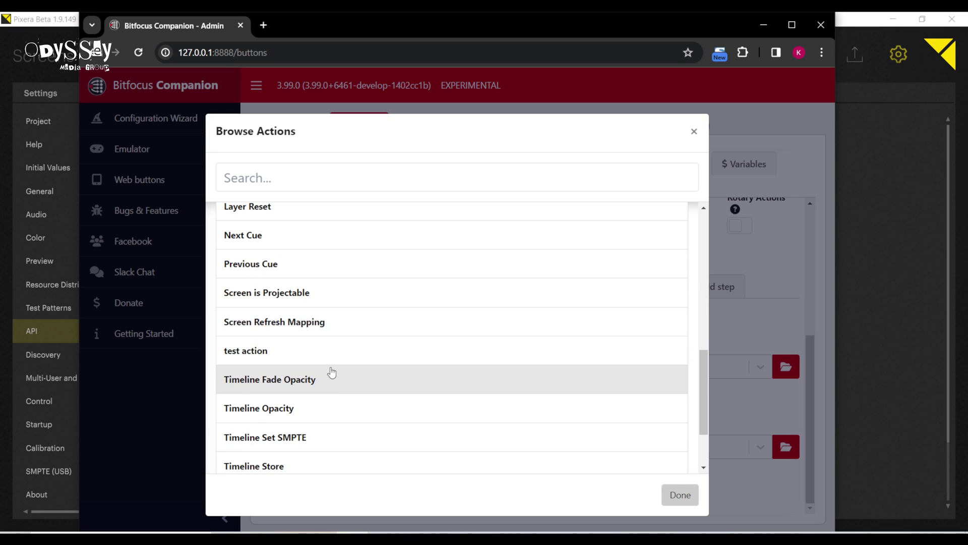
left_click(259, 246)
scroll(504, 353, "down", 2)
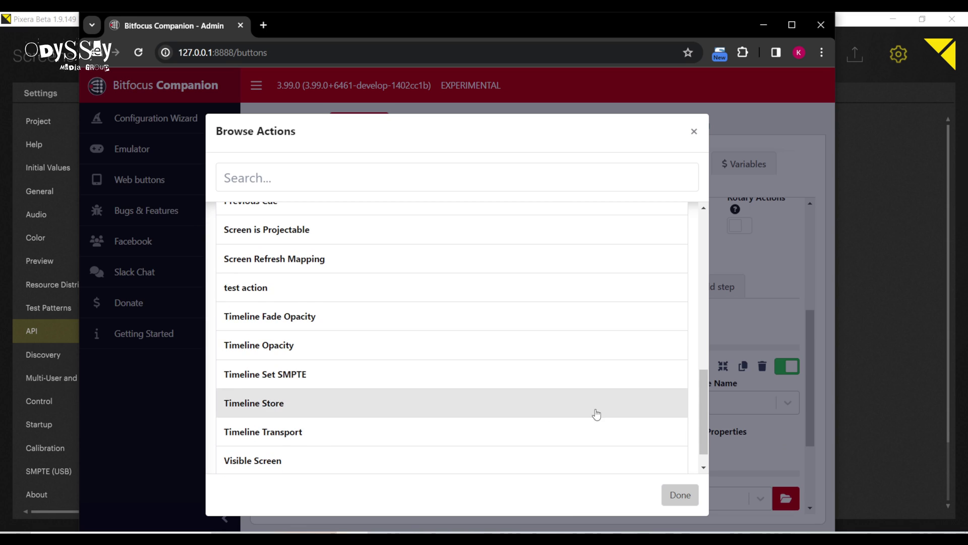
scroll(383, 359, "up", 2)
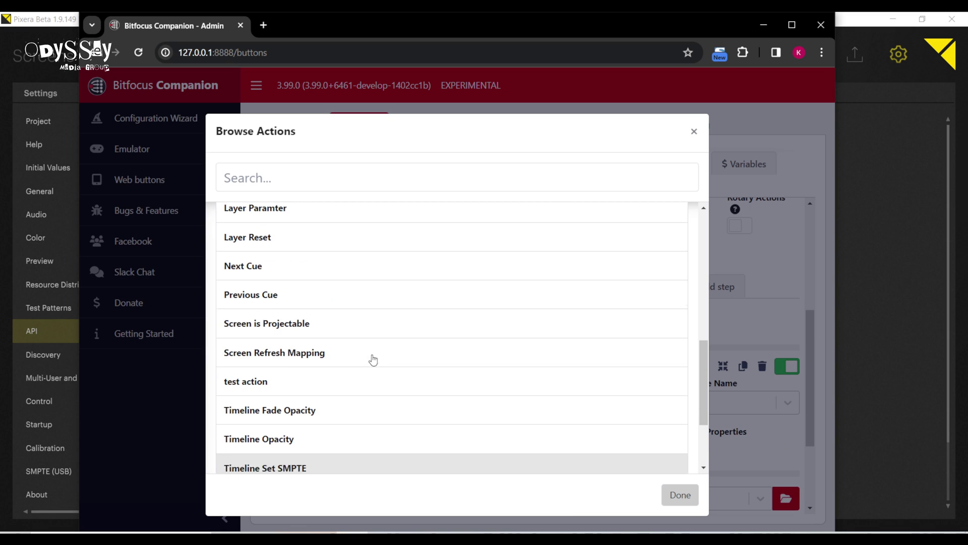
left_click(256, 281)
left_click(681, 495)
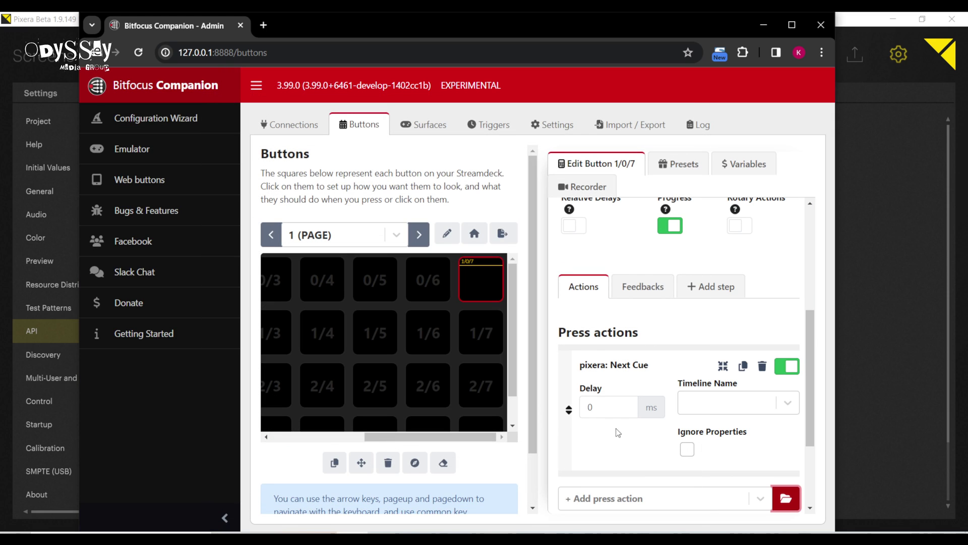
key("alt+Tab")
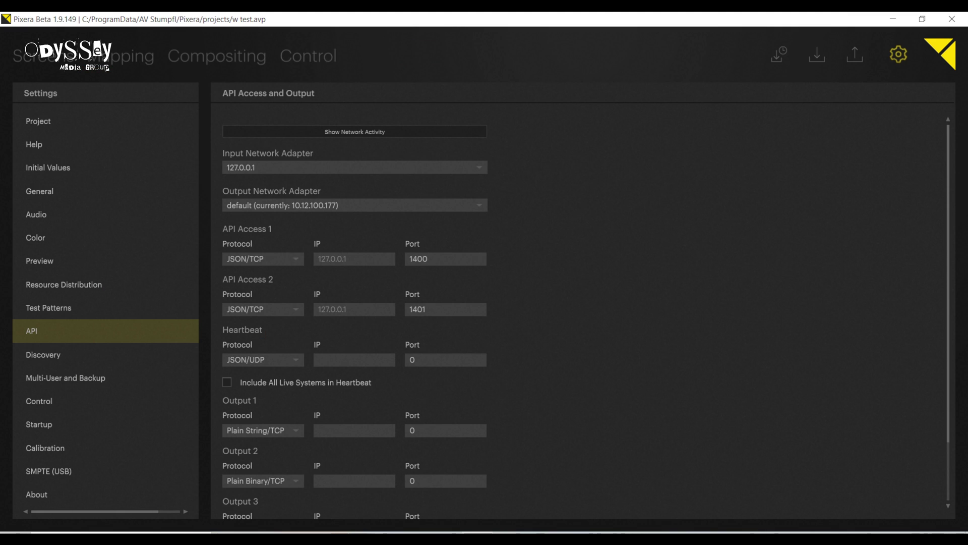
- Switch Pixera to Compositing and tile it beside the Companion window
left_click(210, 58)
left_click_drag(610, 24, 580, 101)
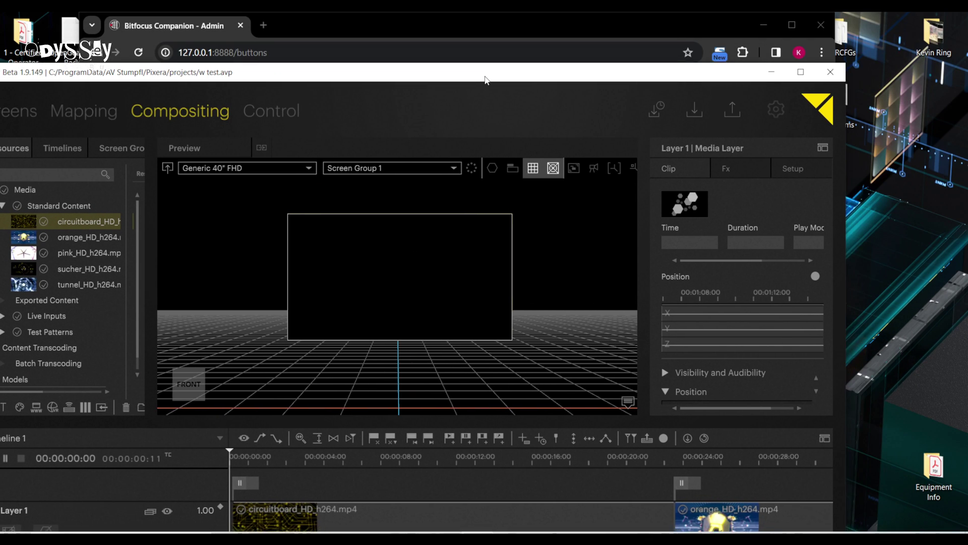
left_click(469, 70)
left_click_drag(476, 43, 860, 77)
left_click_drag(387, 125, 258, 103)
left_click(791, 65)
left_click_drag(791, 66, 593, 123)
- Test button 1/0/7's Next Cue action while watching Pixera's playback, then maximize Companion
scroll(861, 407, "up", 3)
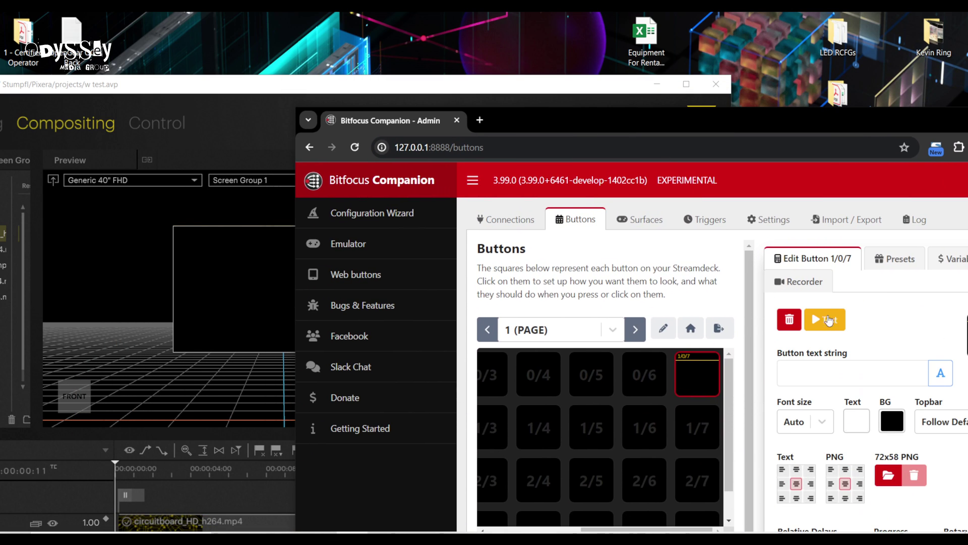
left_click(823, 323)
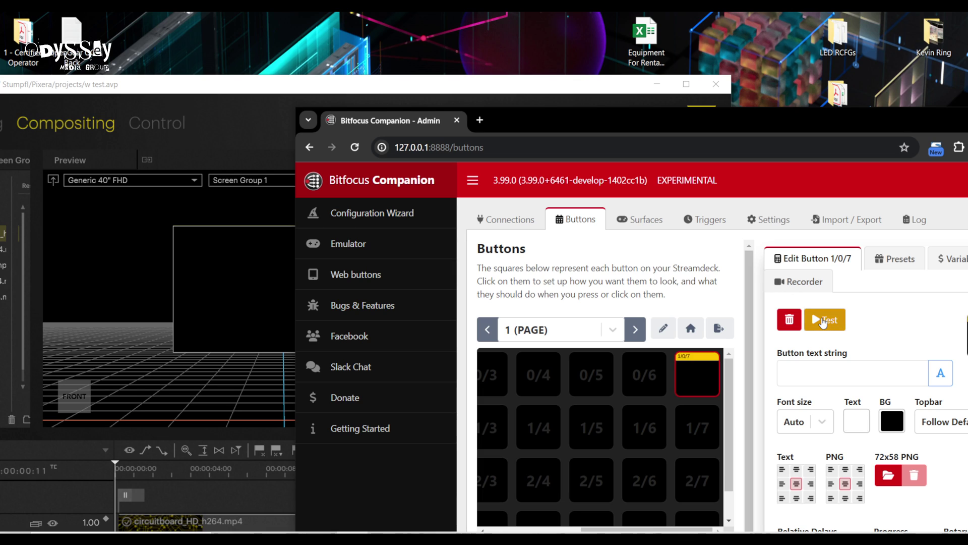
left_click(228, 420)
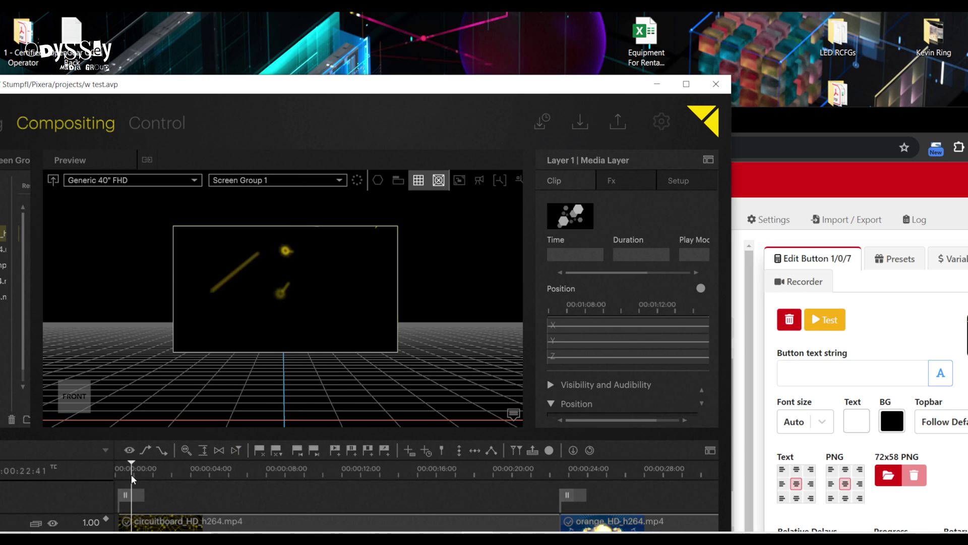
left_click(813, 315)
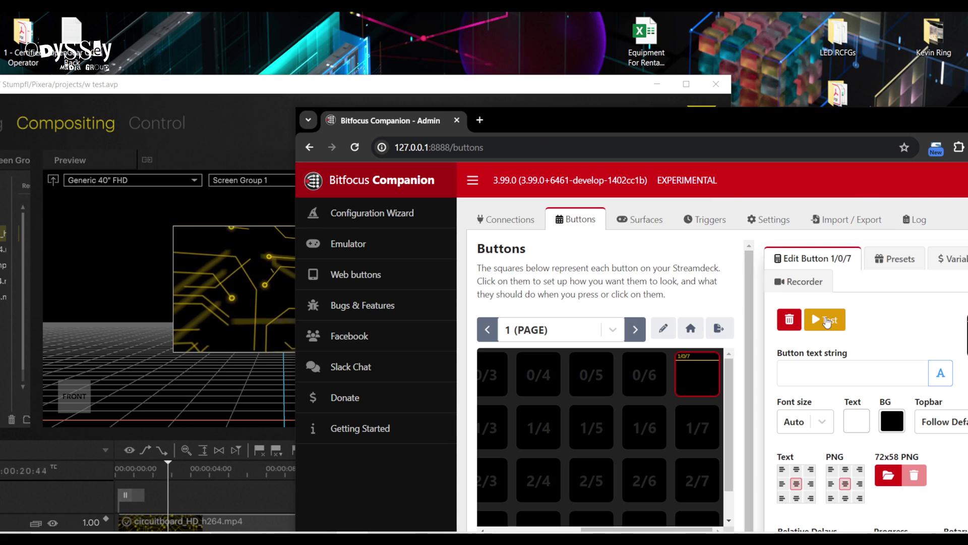
left_click_drag(703, 128, 425, 66)
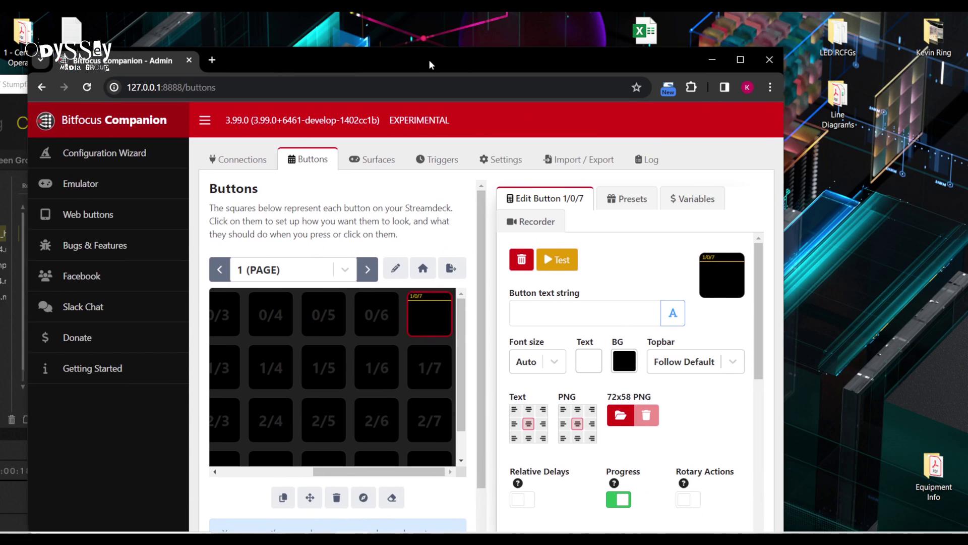
scroll(698, 437, "down", 3)
scroll(705, 359, "down", 2)
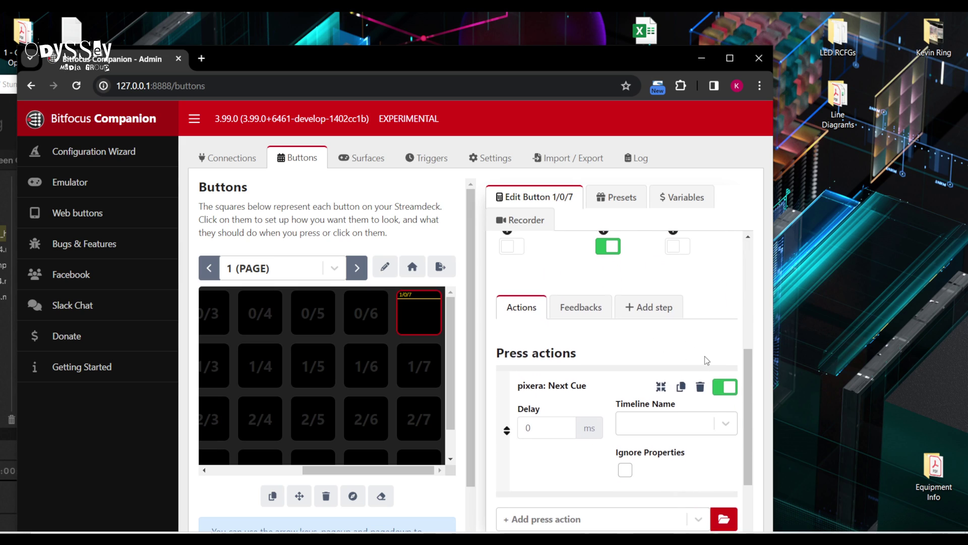
left_click(729, 58)
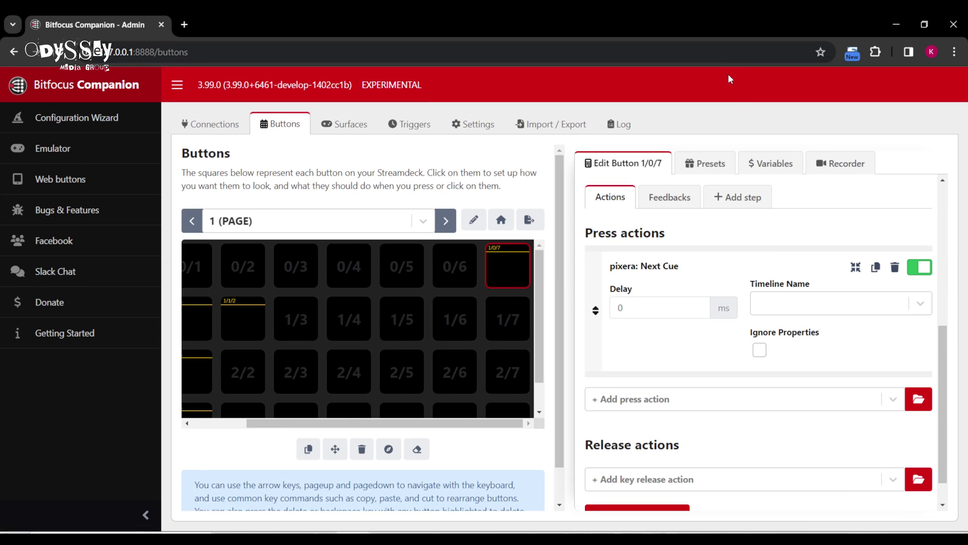
- Set the Next Cue action's Timeline Name to Timeline 1 and move Companion beside Pixera
left_click(908, 305)
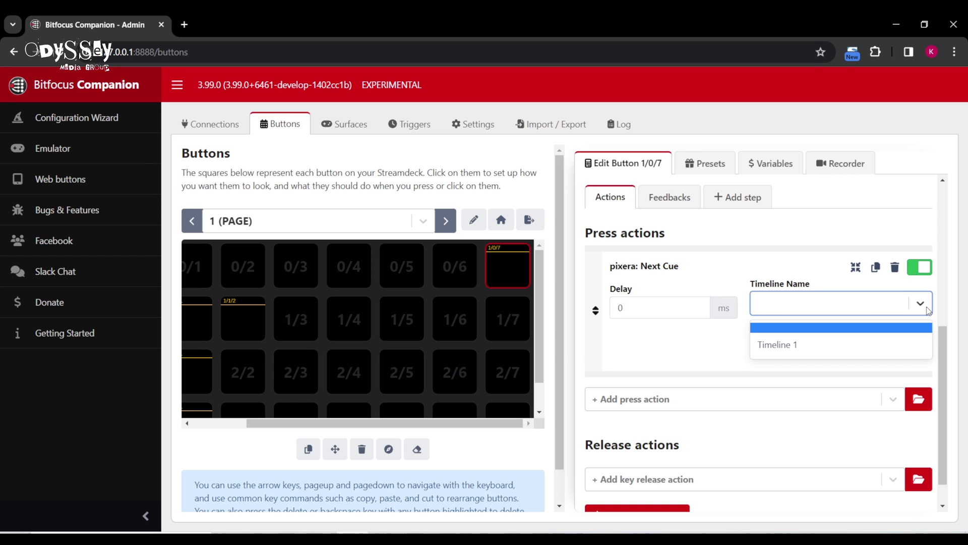
left_click(806, 350)
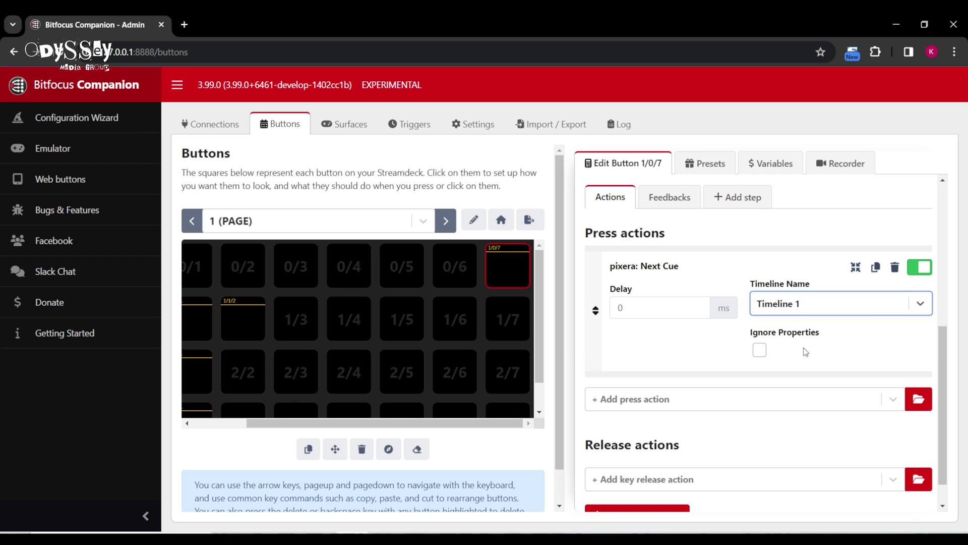
left_click(805, 304)
left_click(778, 353)
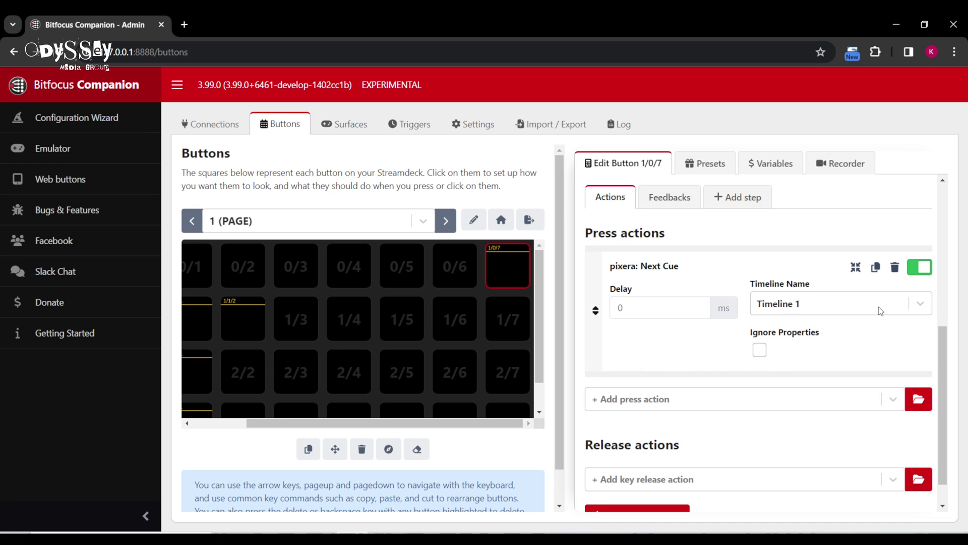
left_click(796, 301)
left_click(651, 355)
left_click(919, 303)
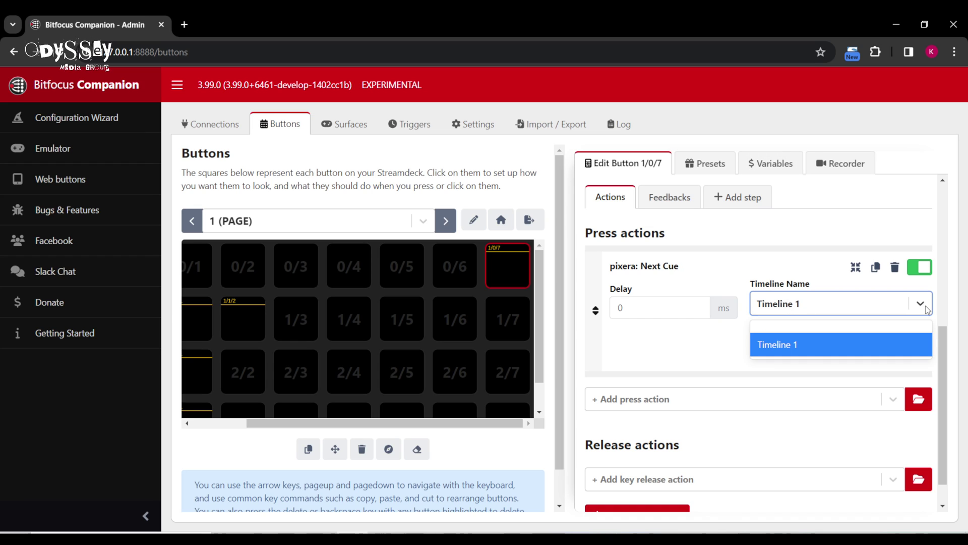
left_click_drag(407, 23, 668, 102)
scroll(818, 278, "up", 5)
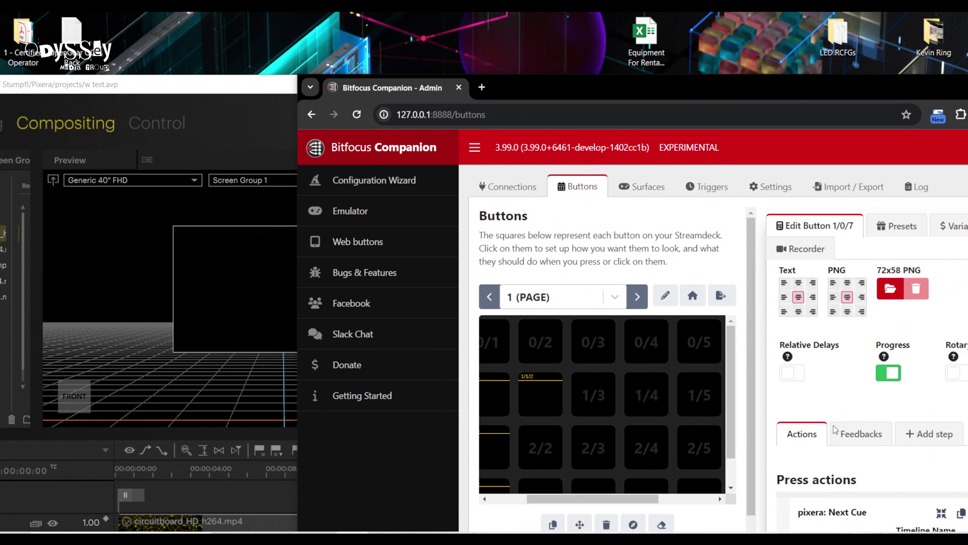
- Test the Next Cue button twice and restart Timeline 1 playback in Pixera with the spacebar
left_click(832, 287)
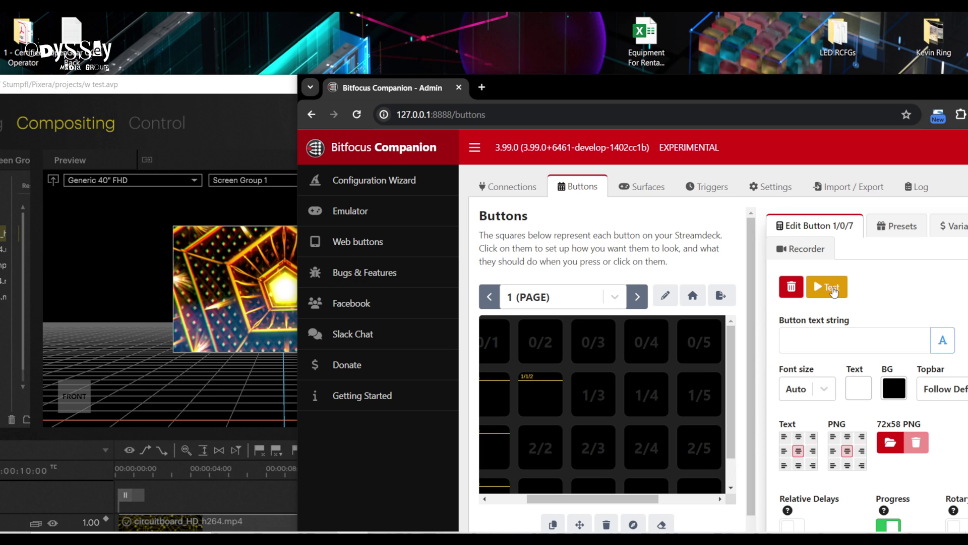
left_click_drag(220, 96, 154, 56)
left_click(731, 98)
left_click_drag(692, 95, 624, 94)
left_click(765, 288)
left_click_drag(119, 58, 215, 36)
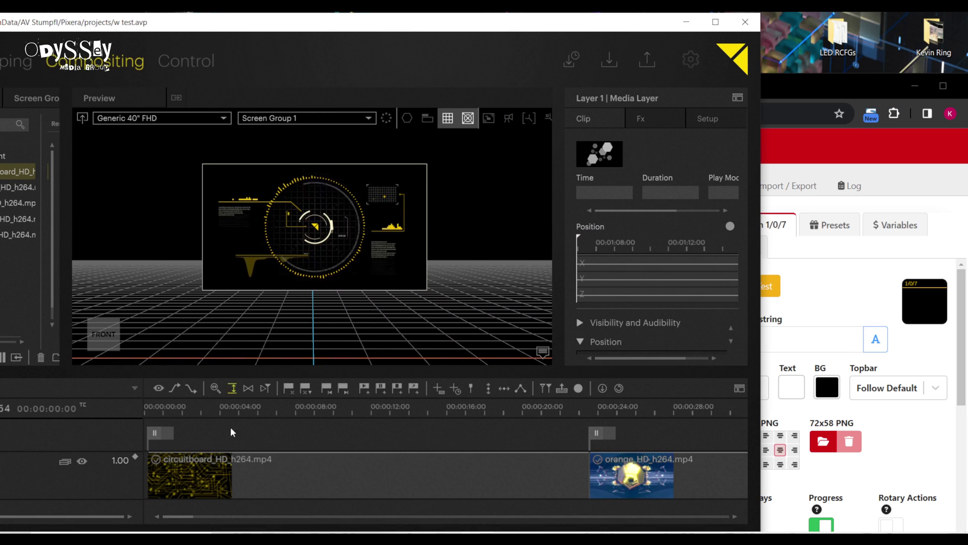
key("space")
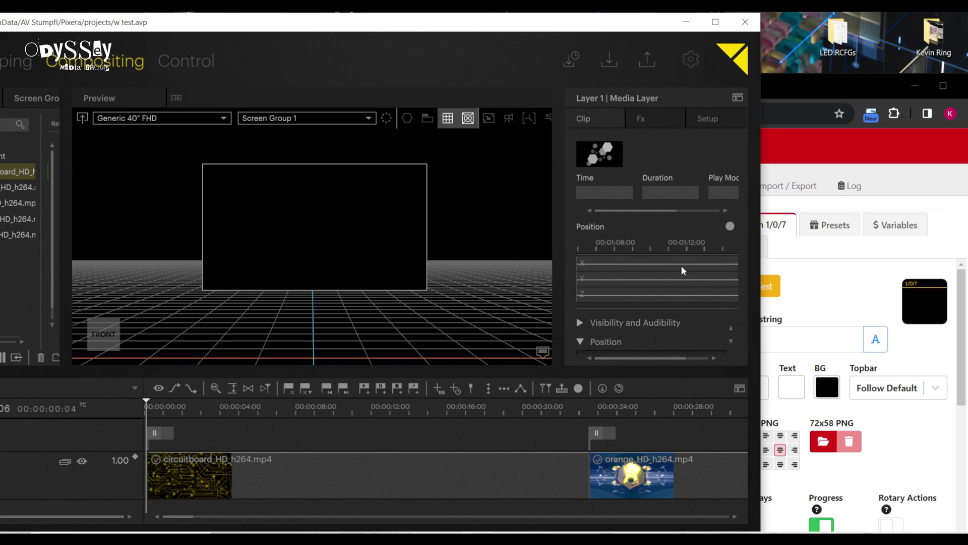
- Test Next Cue twice more, watching Pixera's preview jump clips, then maximize Companion
left_click(815, 95)
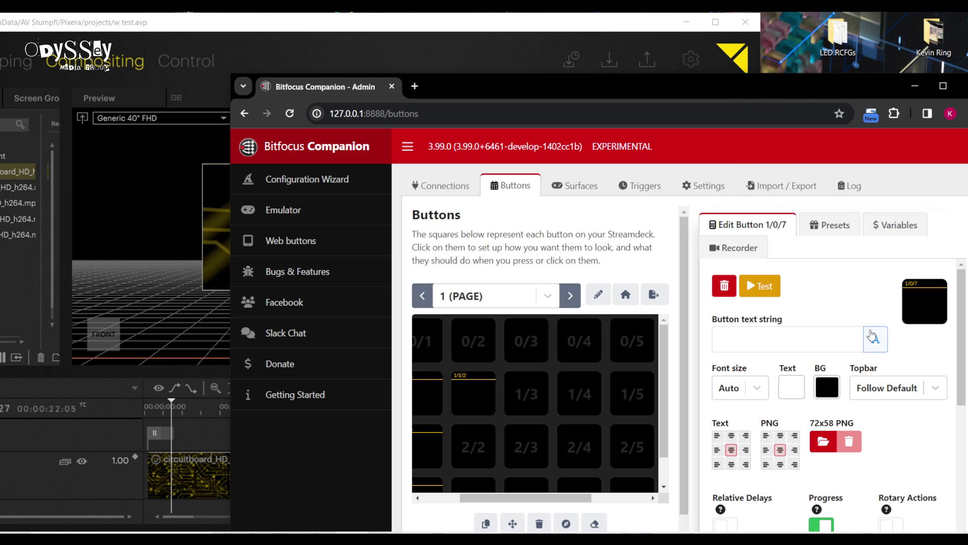
left_click_drag(522, 90, 404, 230)
left_click(641, 428)
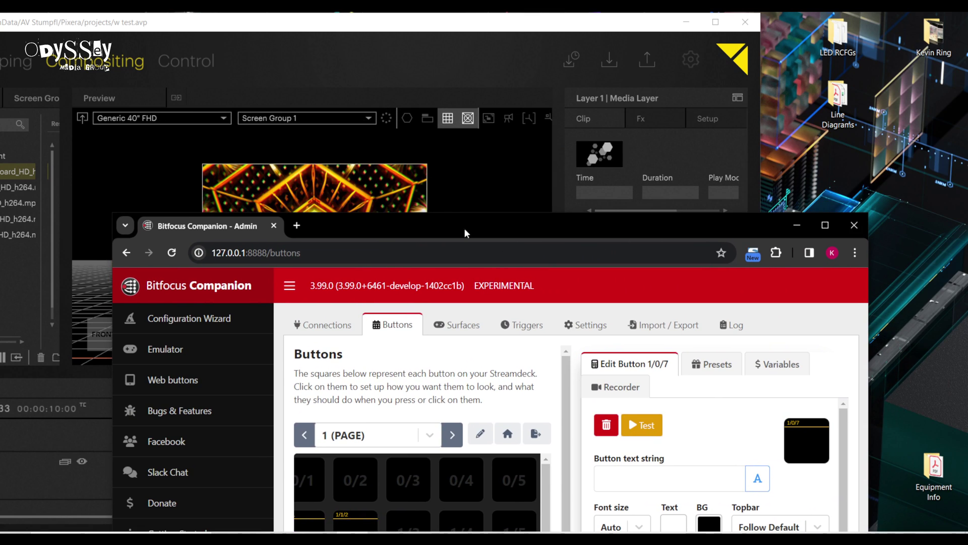
left_click_drag(466, 240, 554, 324)
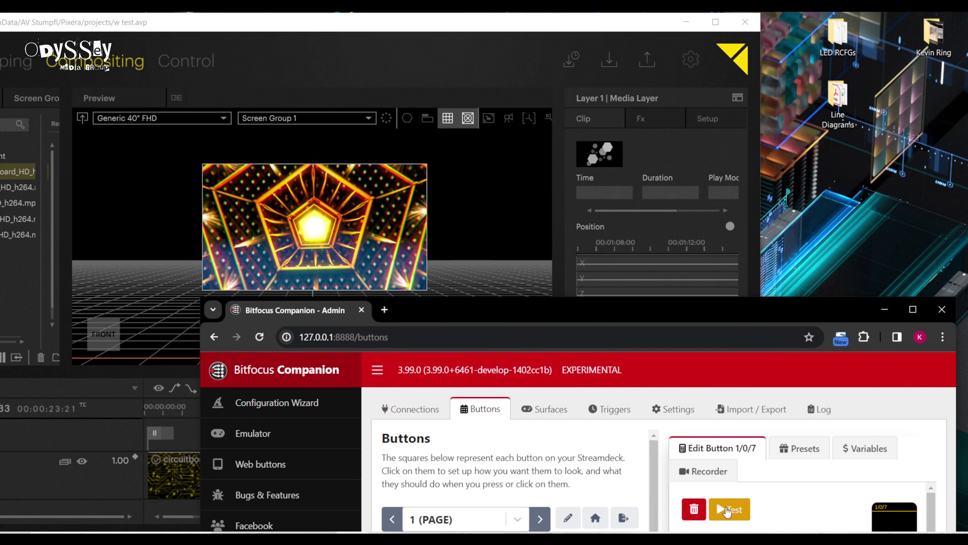
left_click(726, 511)
left_click_drag(497, 320, 391, 122)
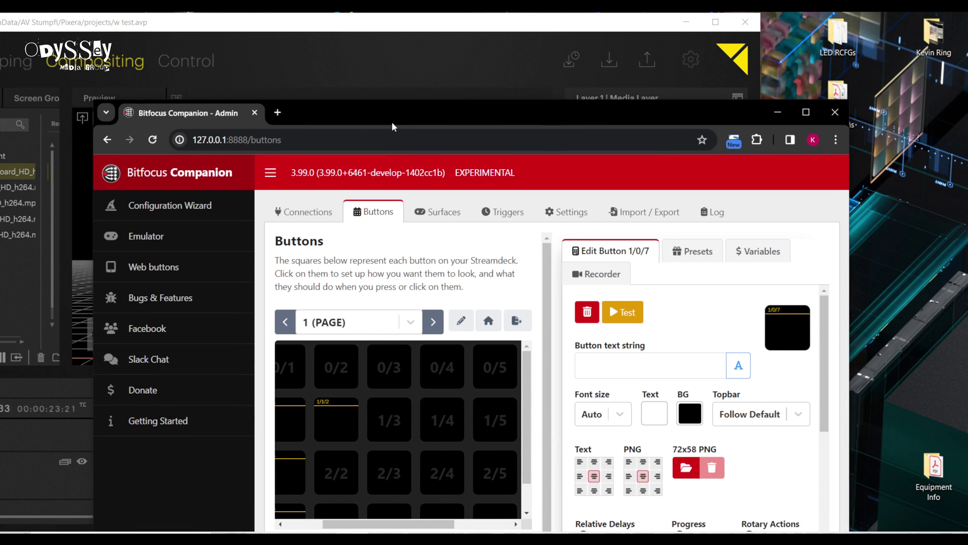
left_click(807, 107)
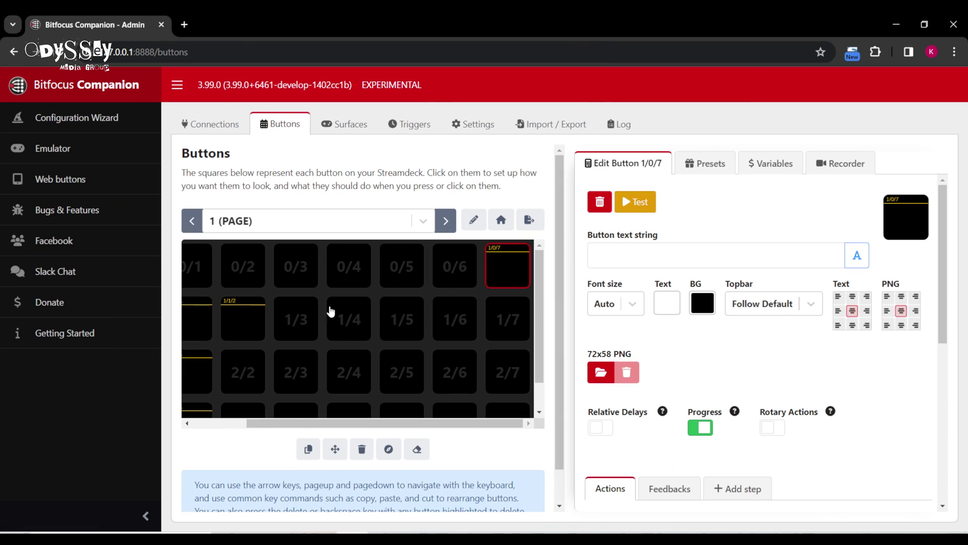
- Create a regular button in slot 0/6 and add the pixera: Previous Cue action
left_click(508, 318)
left_click(450, 268)
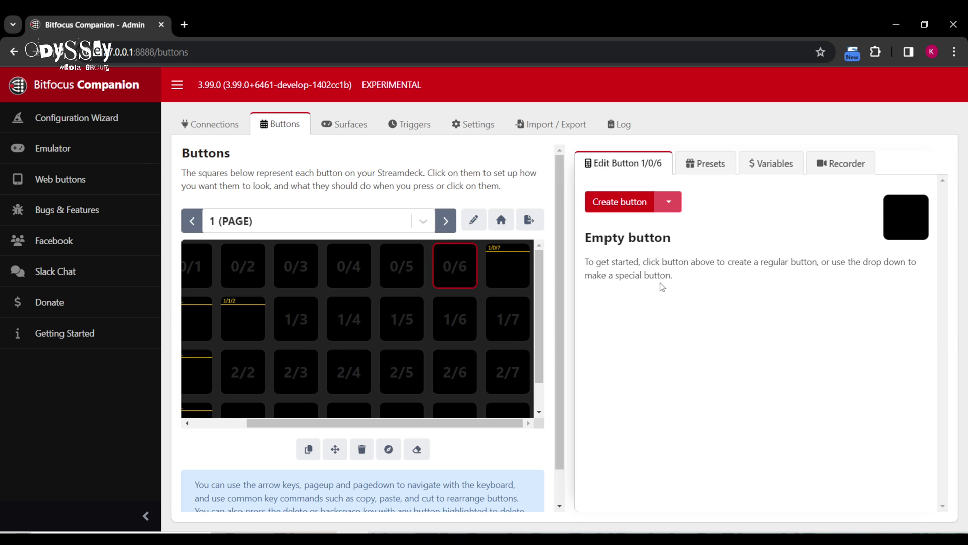
left_click(620, 202)
scroll(780, 409, "down", 4)
left_click(918, 379)
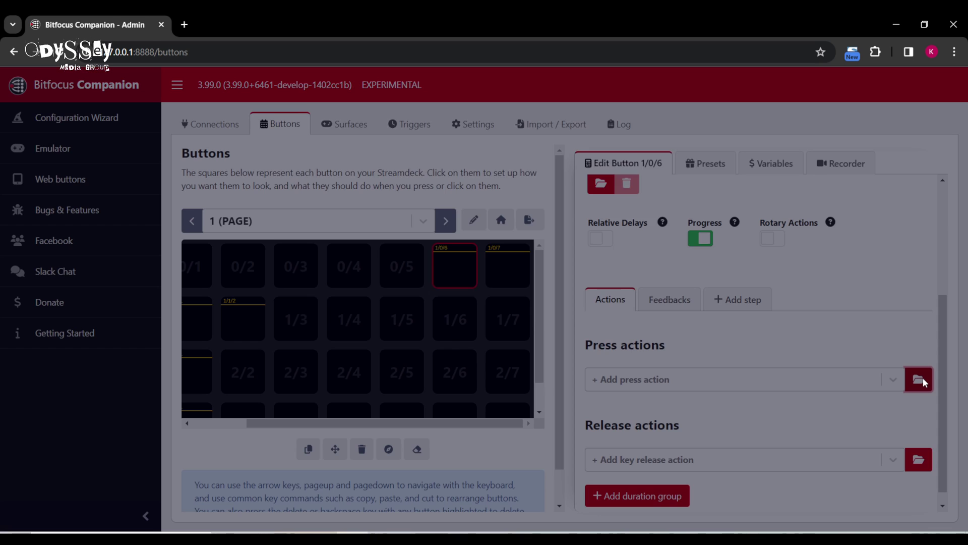
left_click(326, 287)
scroll(341, 344, "down", 3)
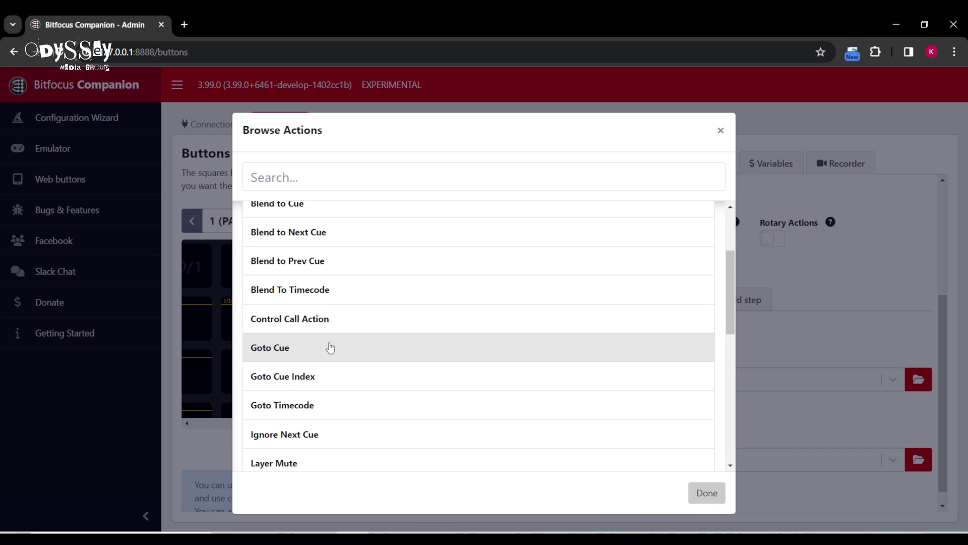
scroll(330, 353, "down", 1)
scroll(319, 352, "up", 4)
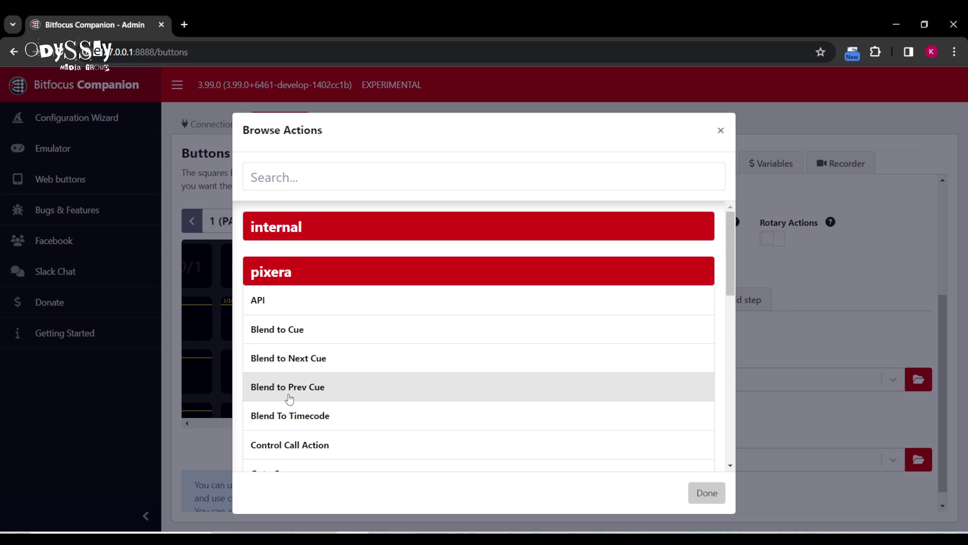
scroll(293, 396, "down", 3)
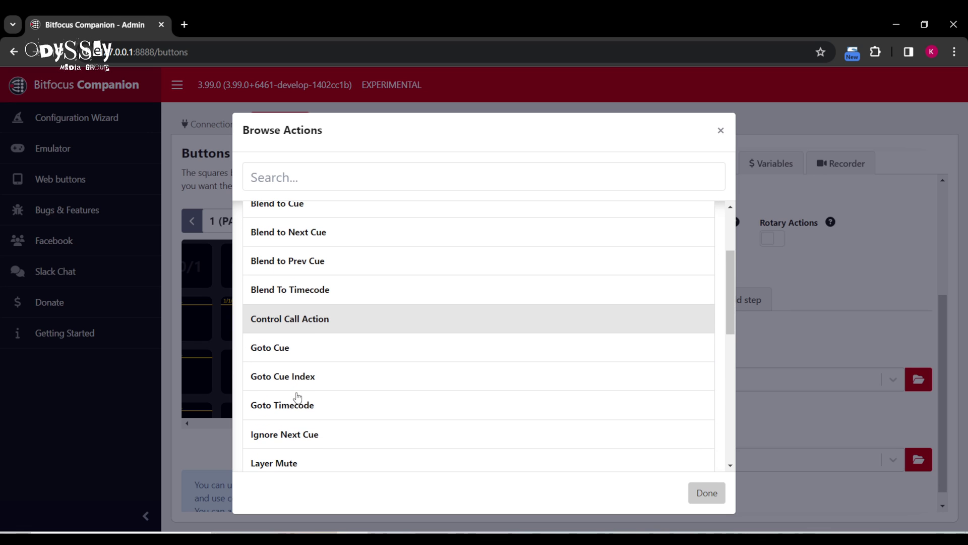
scroll(288, 364, "down", 4)
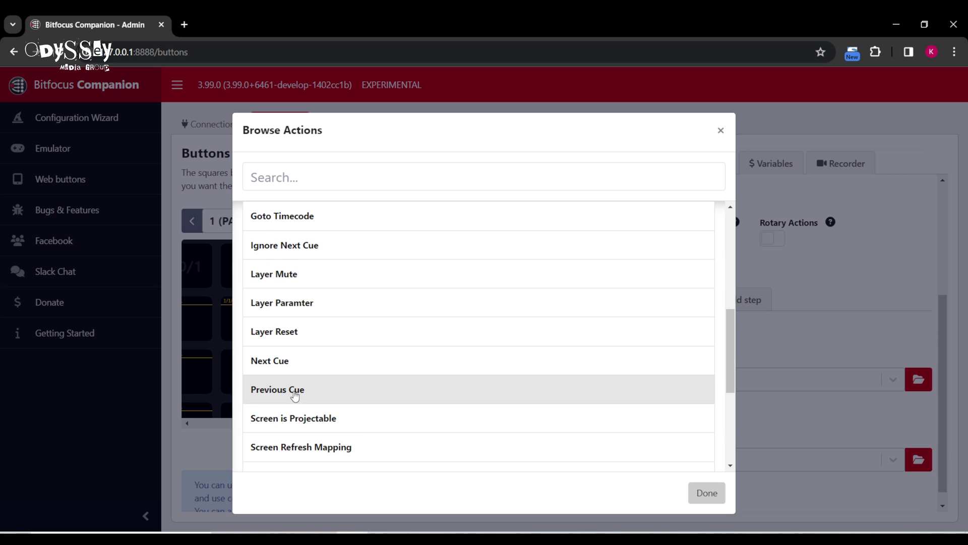
left_click(295, 391)
left_click(706, 493)
- Target Timeline 1 with the Previous Cue action and test the button
left_click(832, 405)
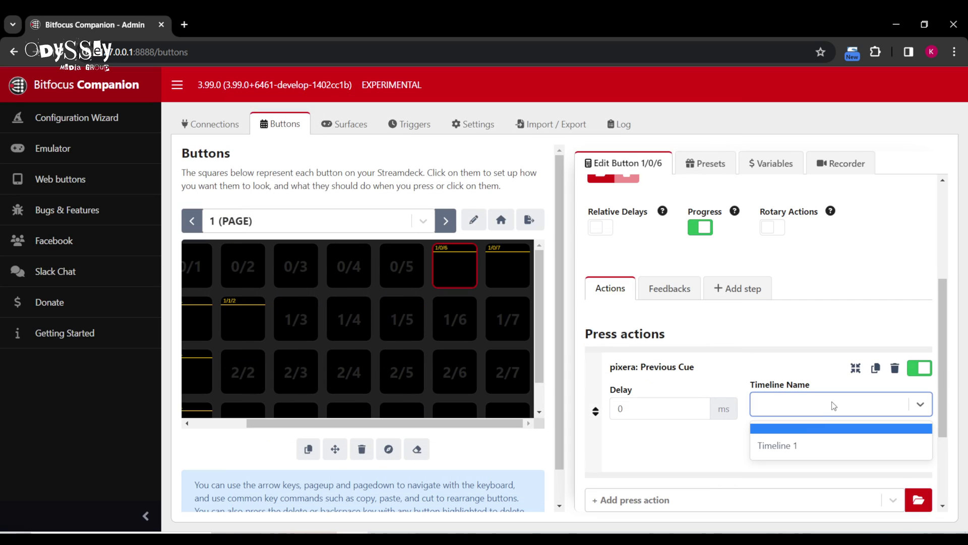
left_click(804, 444)
left_click_drag(453, 37, 655, 99)
scroll(851, 347, "up", 3)
left_click(856, 288)
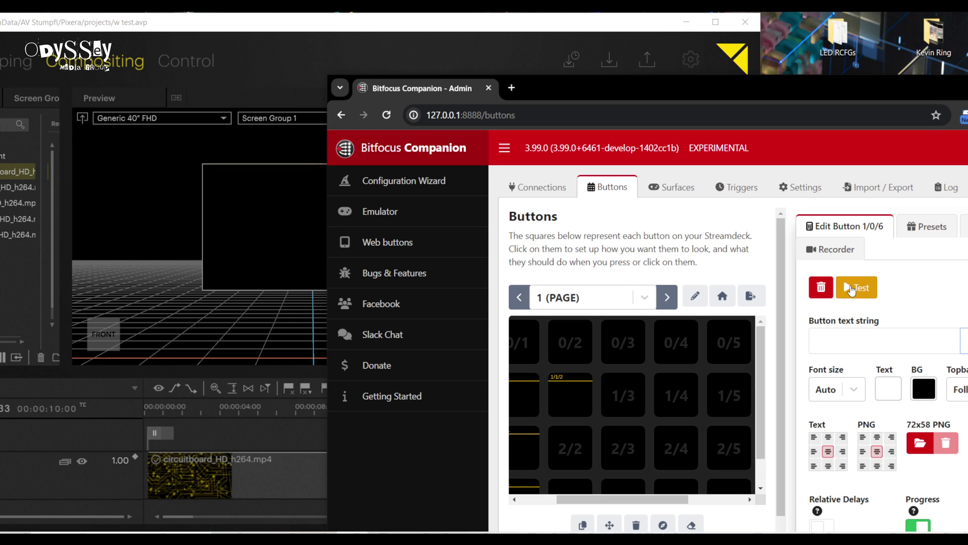
- Test button 1/0/7 to advance Pixera's Timeline 1 to the next cue
left_click(736, 349)
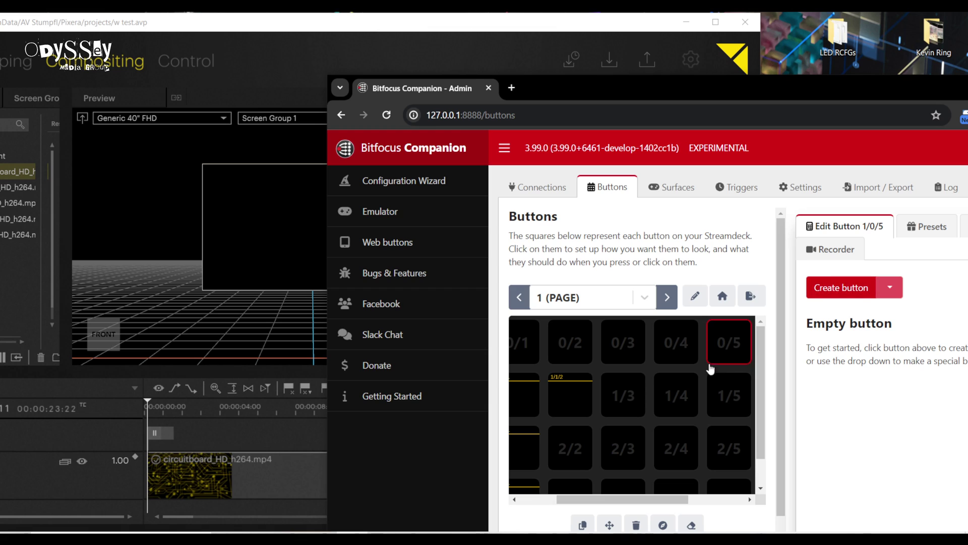
left_click(718, 396)
left_click(694, 357)
left_click_drag(623, 499, 679, 499)
left_click(721, 343)
left_click(861, 292)
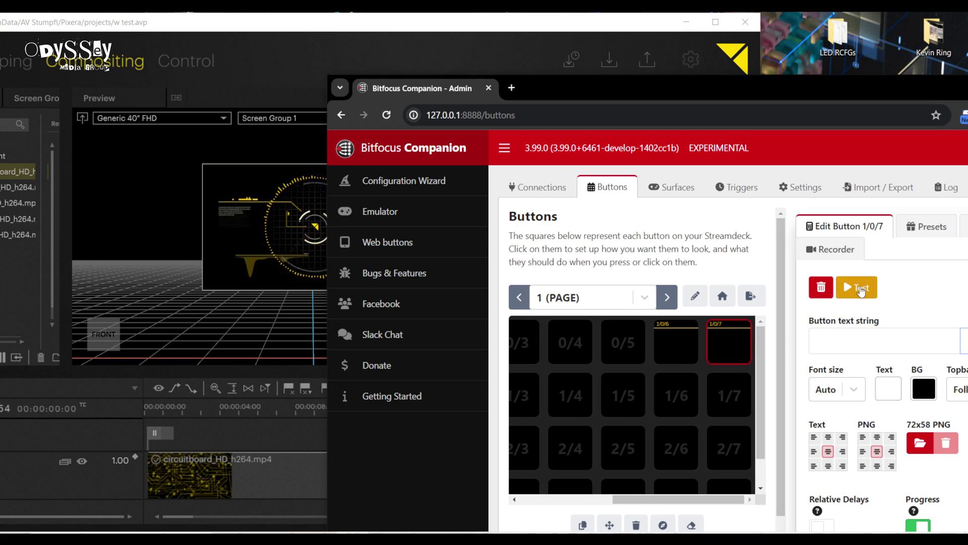
- Test button 1/0/6 twice to step Timeline 1 back, then bring Pixera forward
left_click(695, 354)
left_click(859, 295)
left_click(858, 297)
left_click_drag(575, 96, 395, 71)
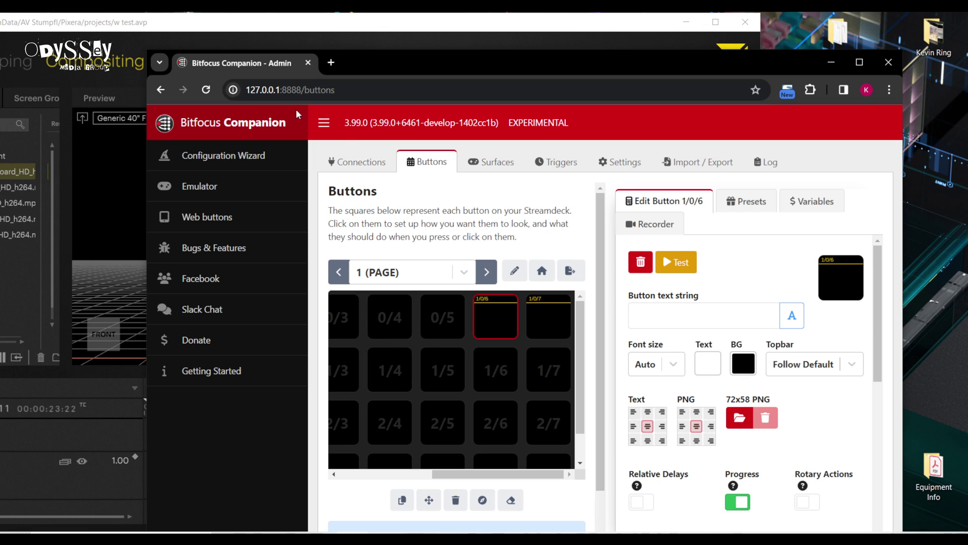
left_click_drag(382, 72, 394, 70)
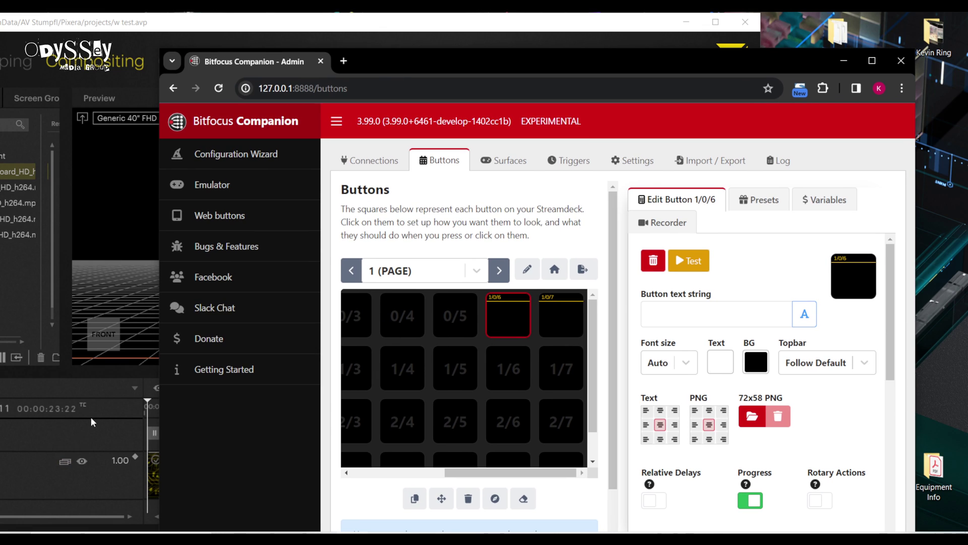
left_click(81, 387)
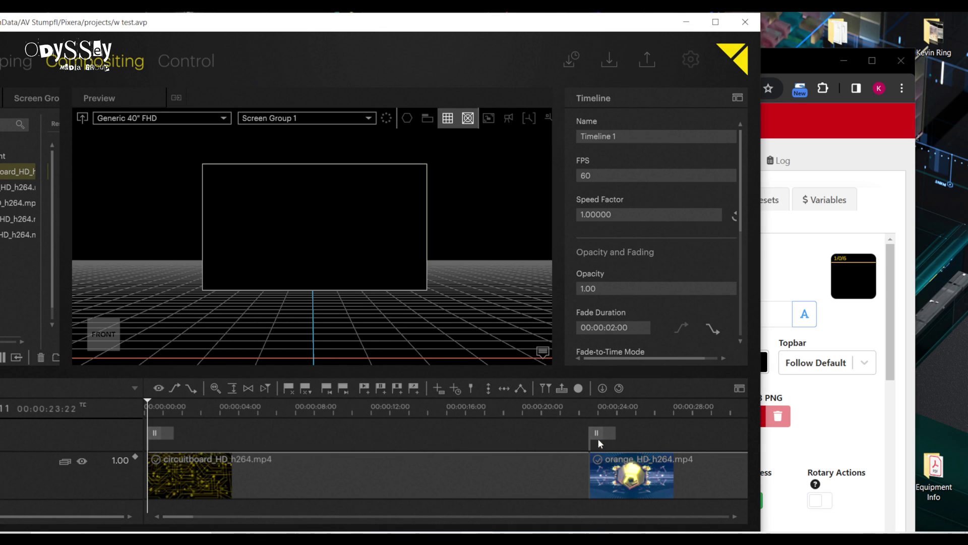
- Scroll Timeline 1 to about 0:56, maximize Pixera, and select the cue at the tunnel clip
left_click_drag(182, 526, 229, 527)
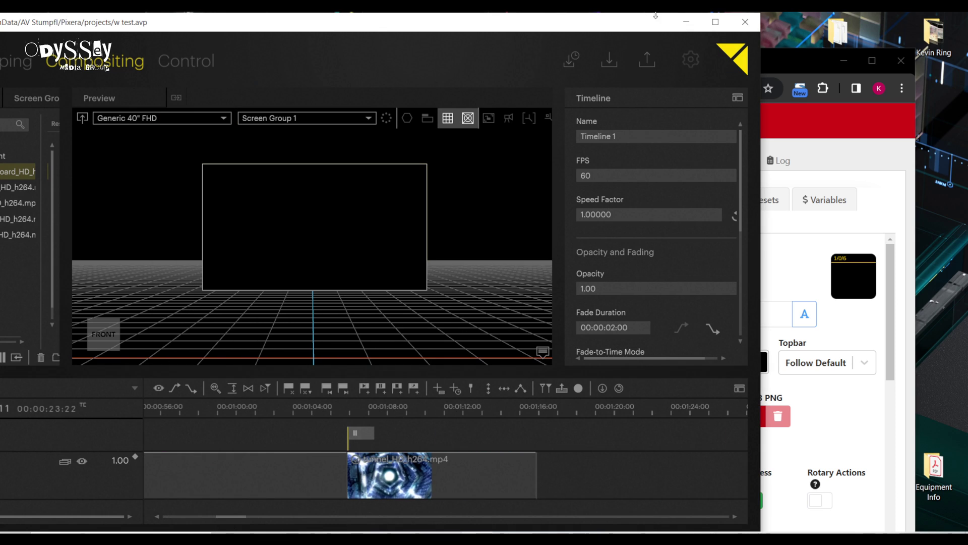
left_click(715, 22)
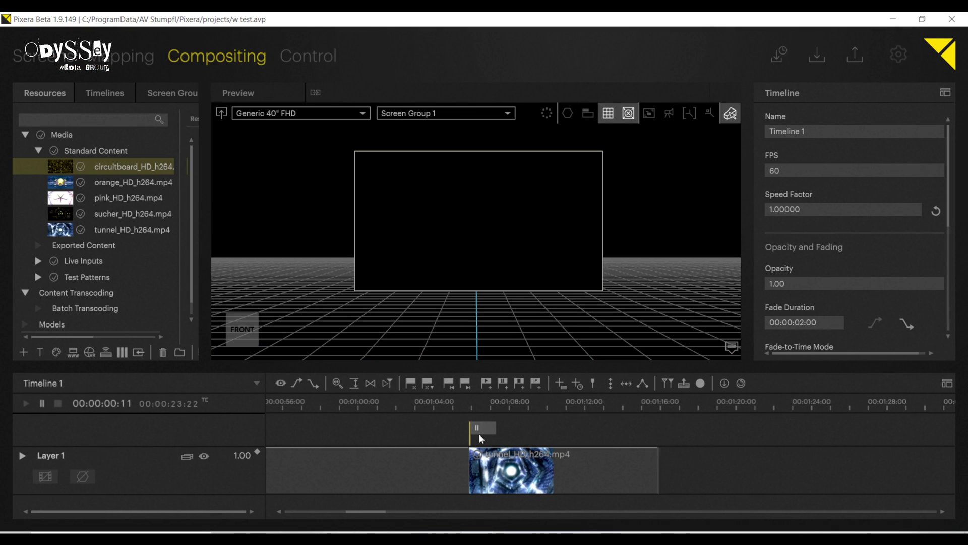
scroll(815, 225, "down", 3)
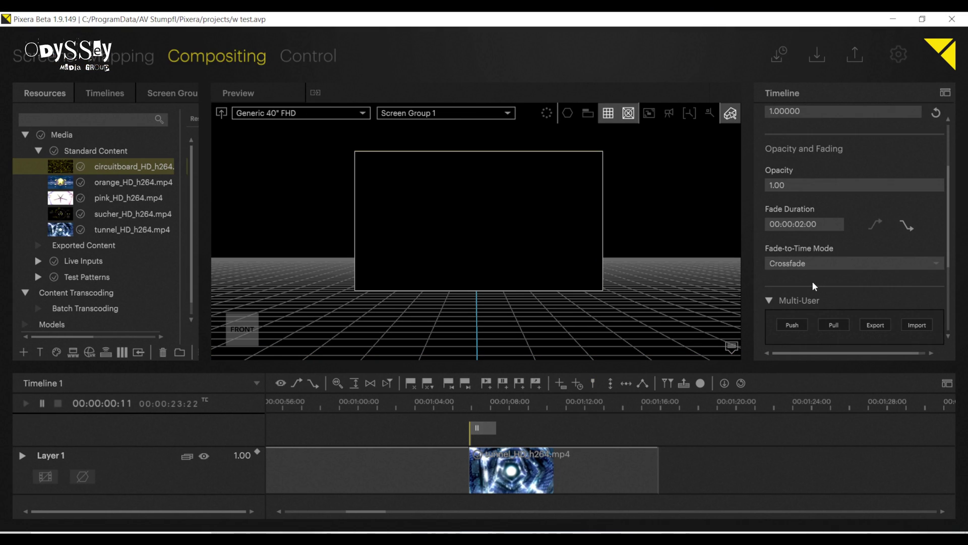
scroll(825, 275, "down", 3)
scroll(803, 293, "up", 6)
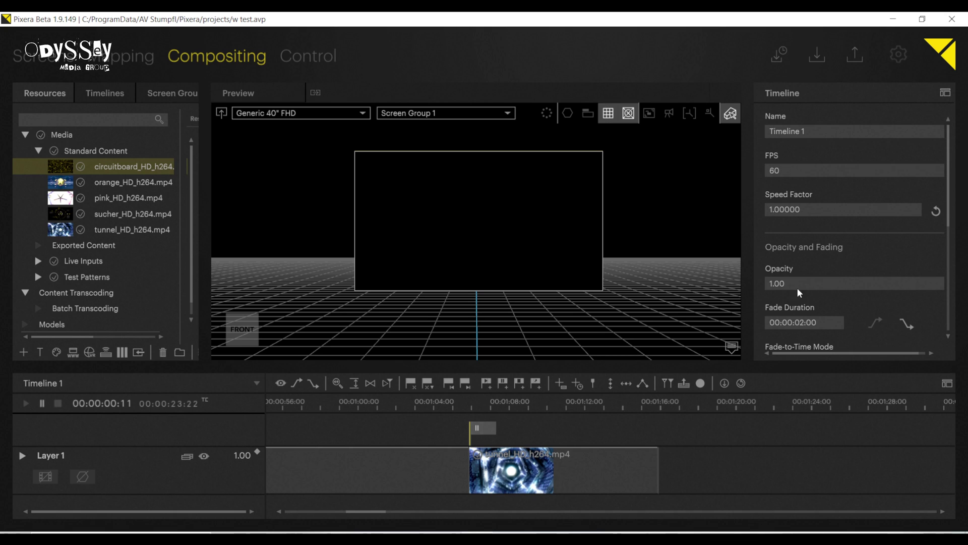
scroll(833, 247, "down", 3)
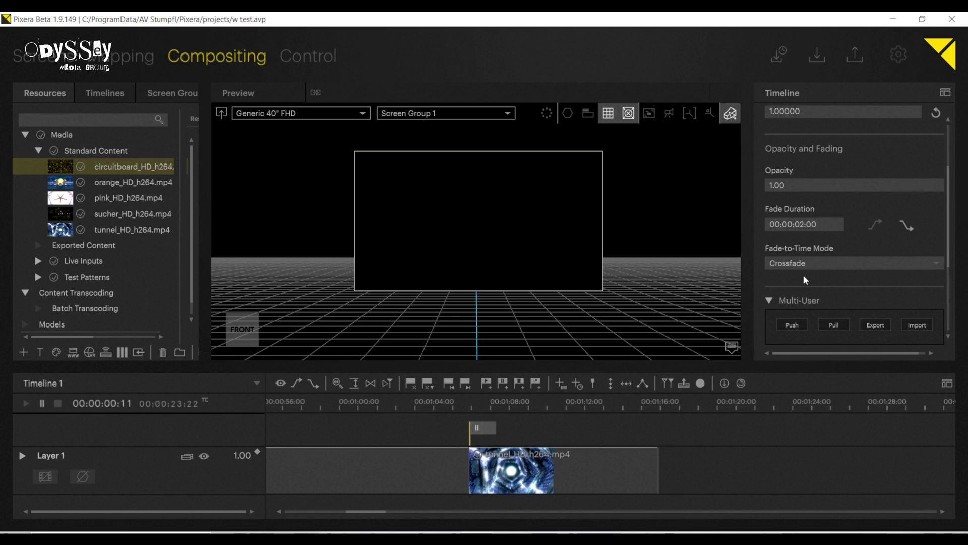
scroll(805, 279, "down", 1)
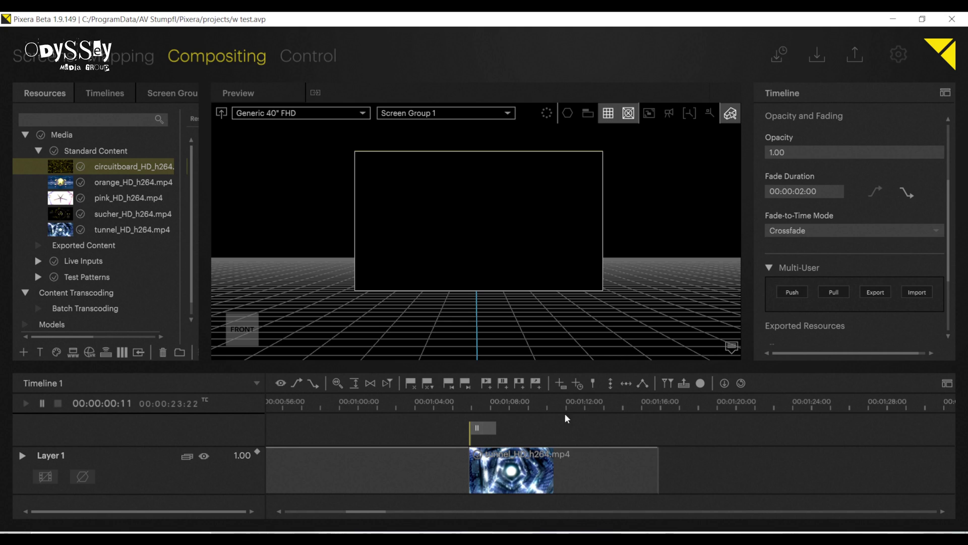
left_click_drag(475, 429, 483, 430)
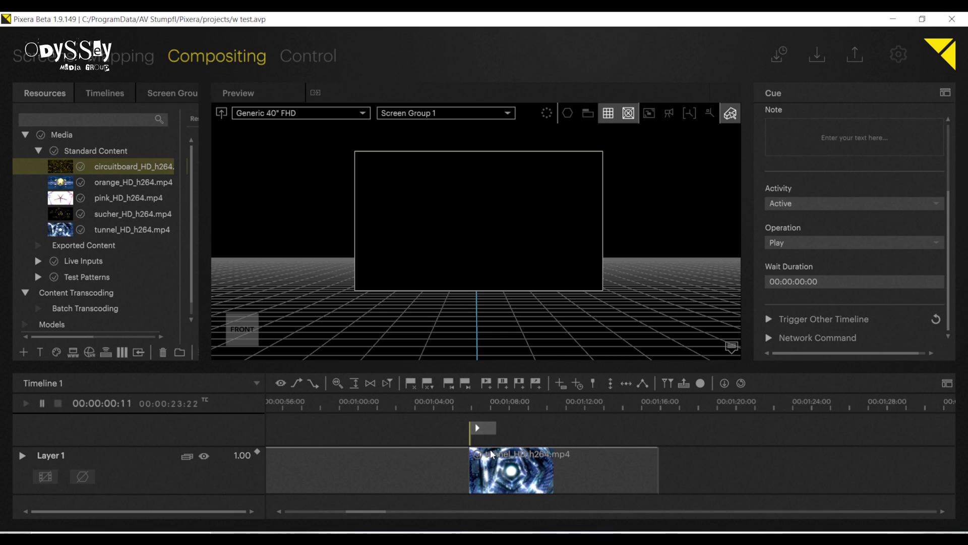
- Label the tunnel clip's cue 'Video 5', then select the tunnel_HD_h264.mp4 clip
scroll(844, 267, "up", 4)
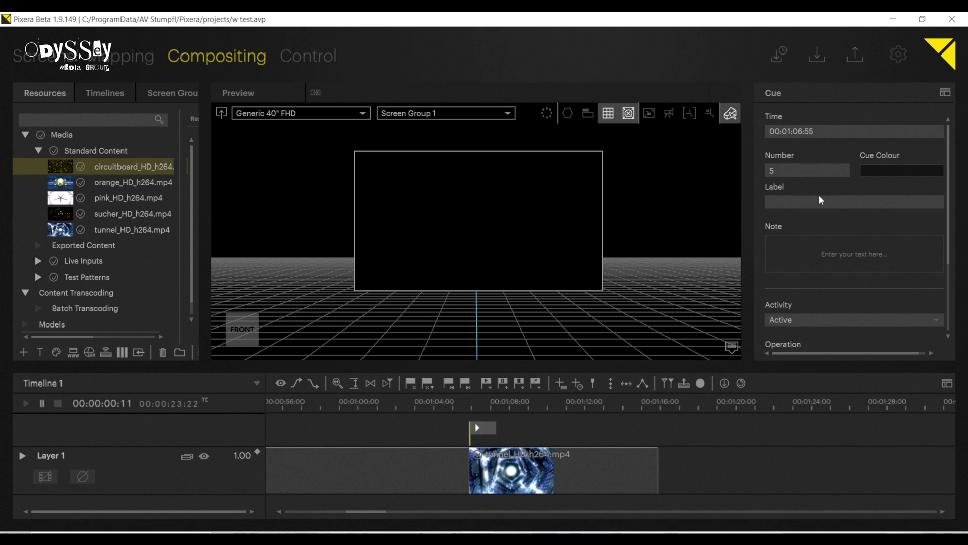
left_click(795, 207)
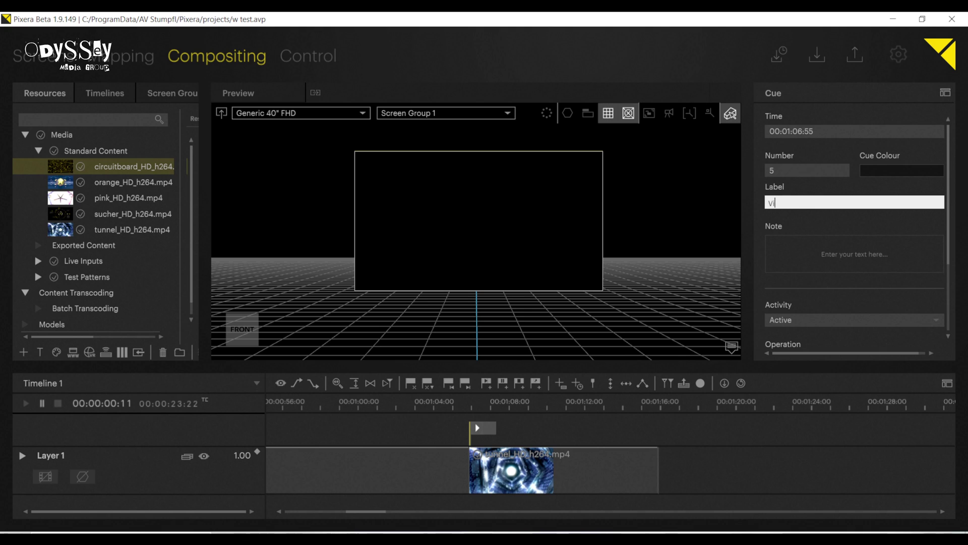
type("Video 5")
key("Return")
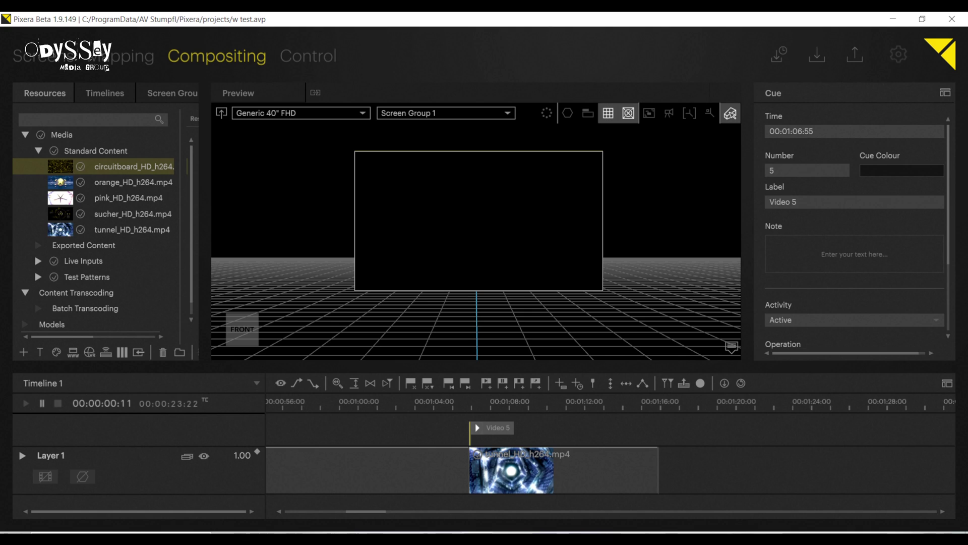
left_click(678, 485)
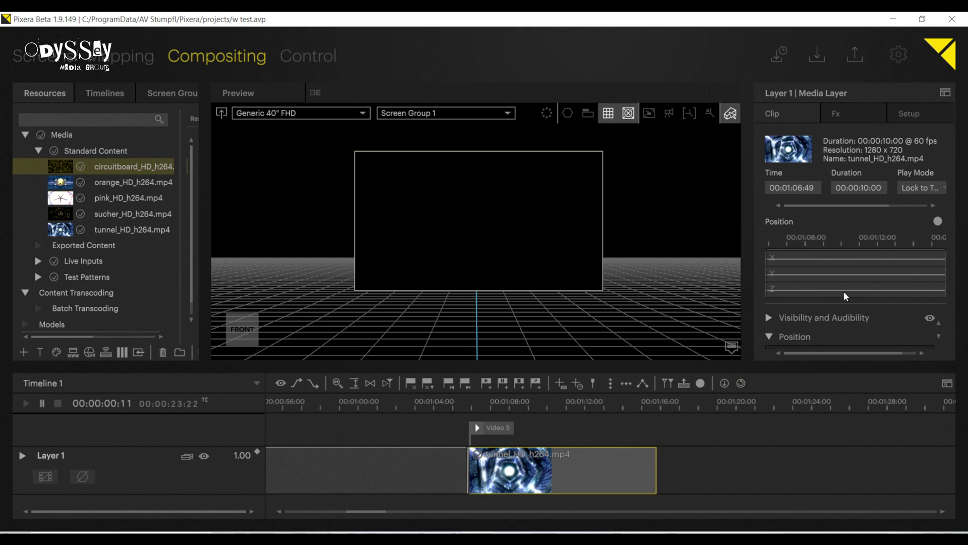
- Add a new cue at the end of the tunnel clip with its operation set to pause
left_click(922, 188)
left_click(913, 258)
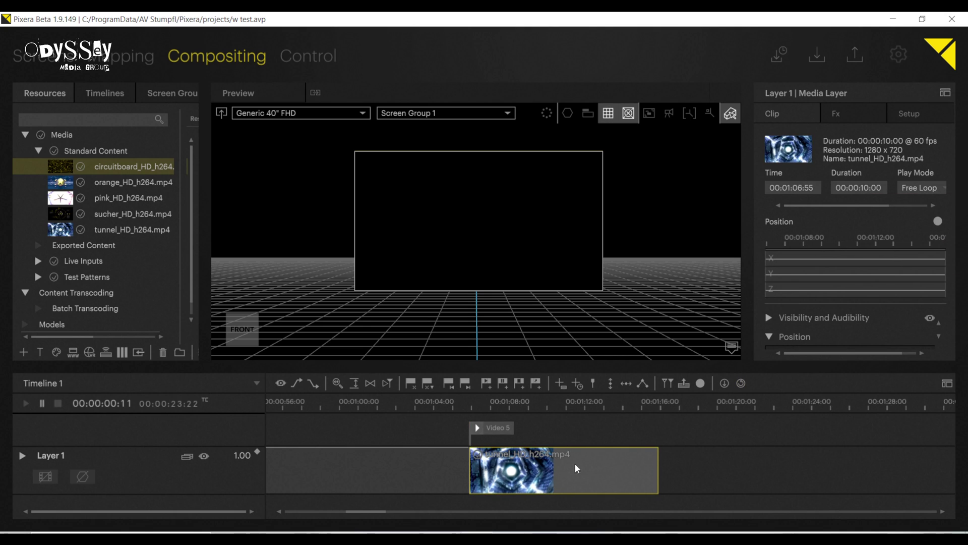
double_click(658, 432)
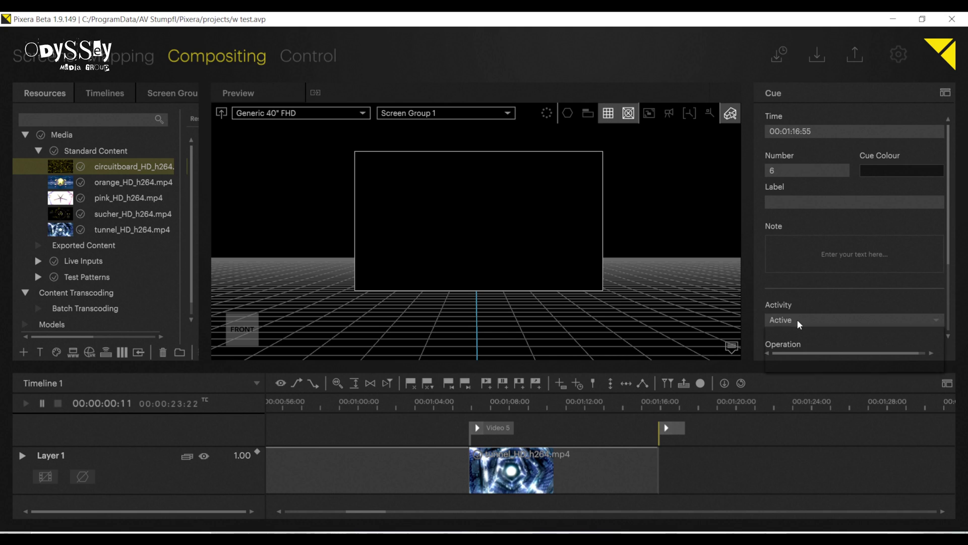
left_click(798, 319)
left_click(807, 206)
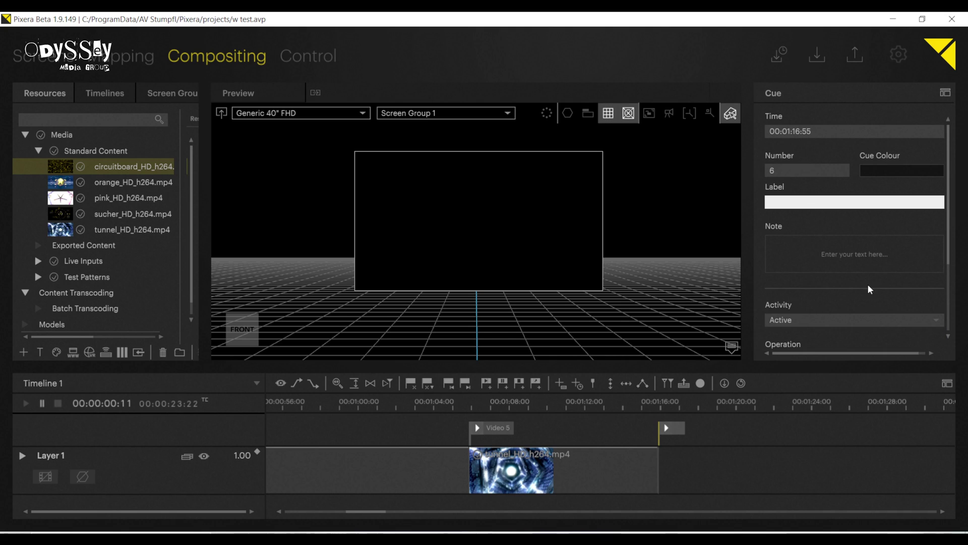
scroll(851, 262, "down", 2)
left_click(795, 295)
left_click(789, 325)
- Set the circuitboard_HD_h264.mp4 clip to Free Loop, then switch back to Companion
left_click_drag(501, 406, 518, 421)
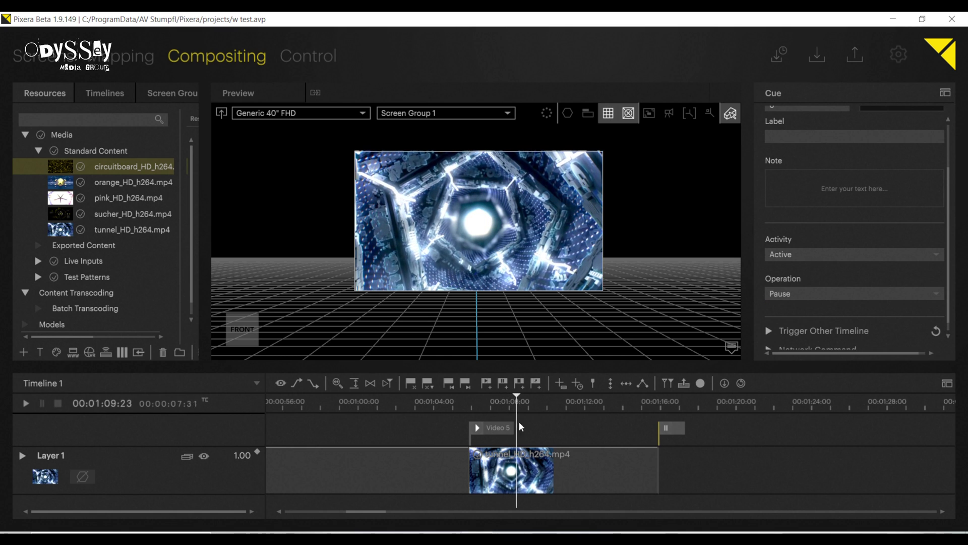
left_click_drag(374, 513, 286, 516)
left_click(338, 401)
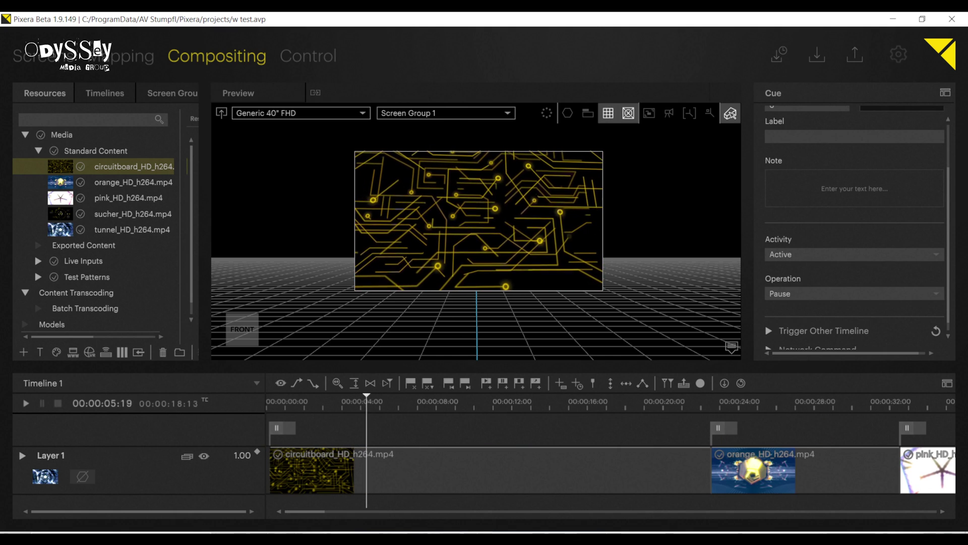
left_click(454, 471)
left_click(938, 186)
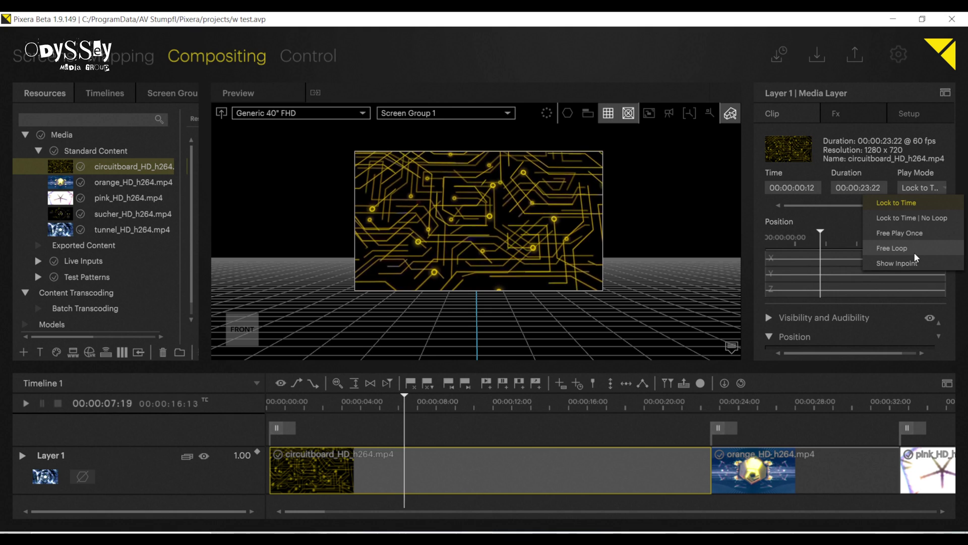
left_click(913, 252)
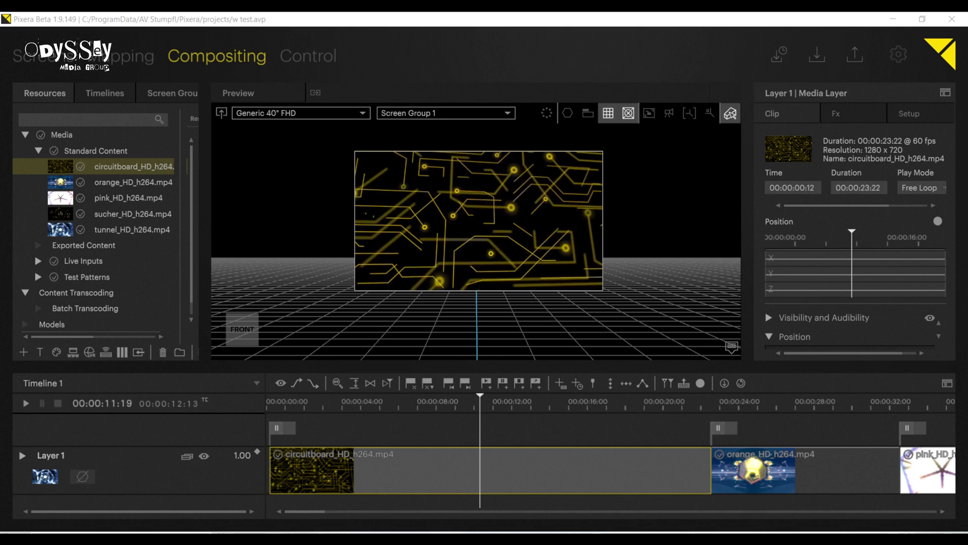
key("alt+Tab")
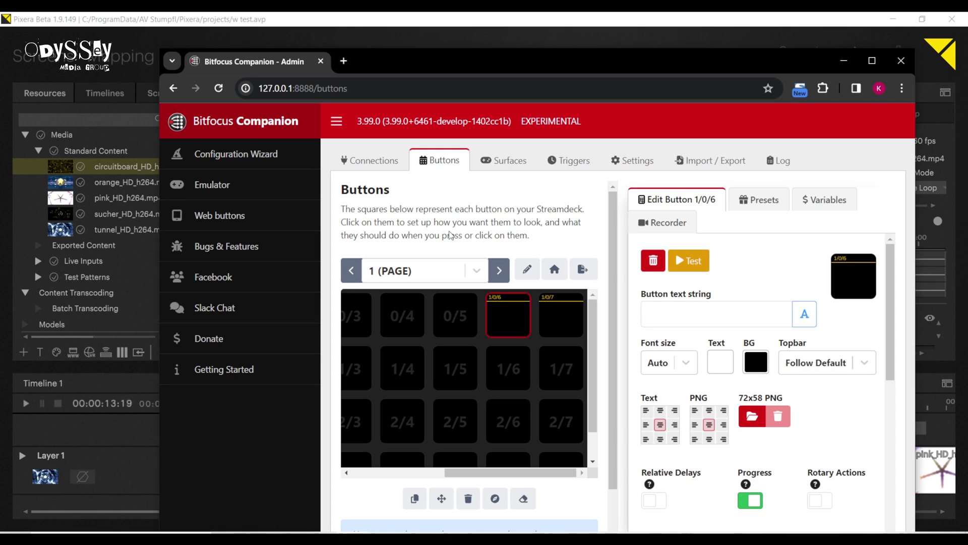
- Create button 1/0/5 and add the pixera Blend to Cue press action
left_click_drag(510, 69, 459, 47)
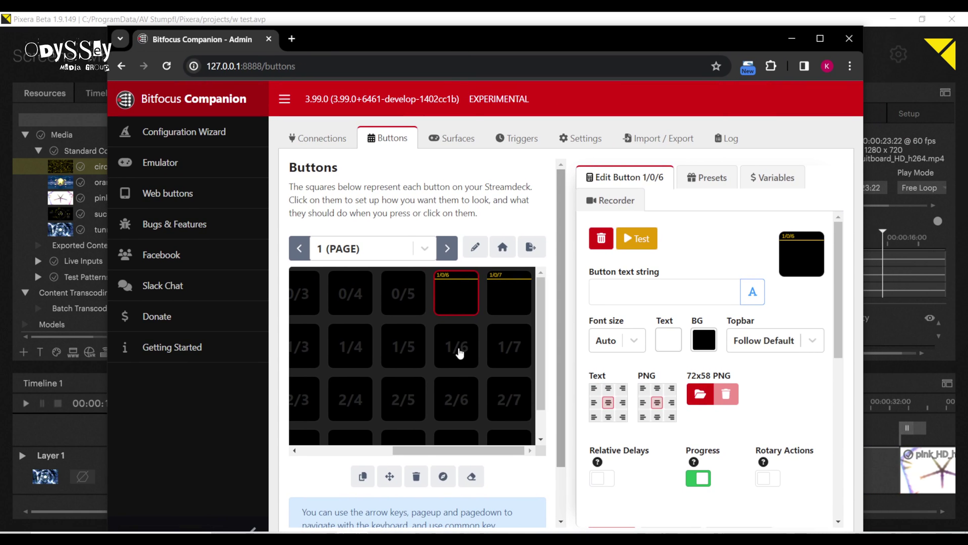
left_click(404, 298)
left_click(649, 239)
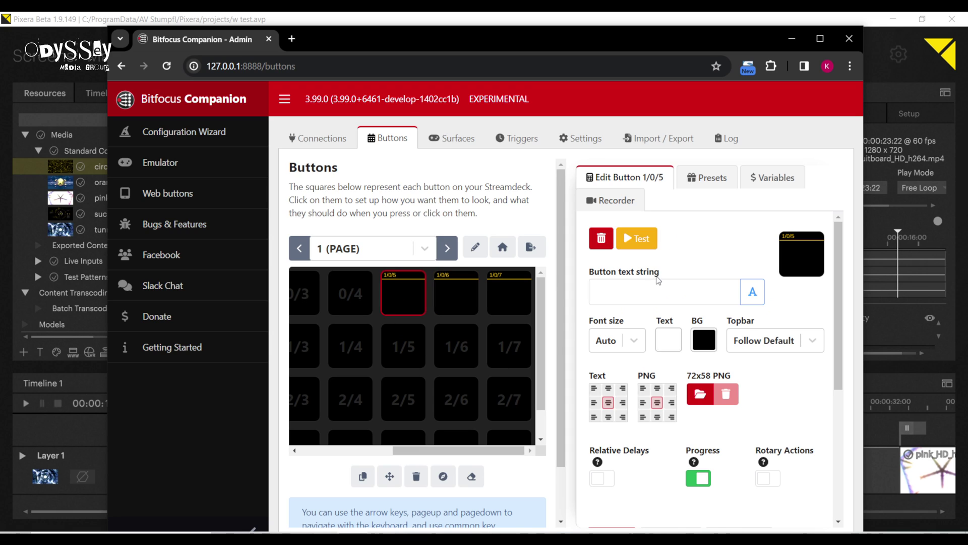
scroll(787, 389, "down", 4)
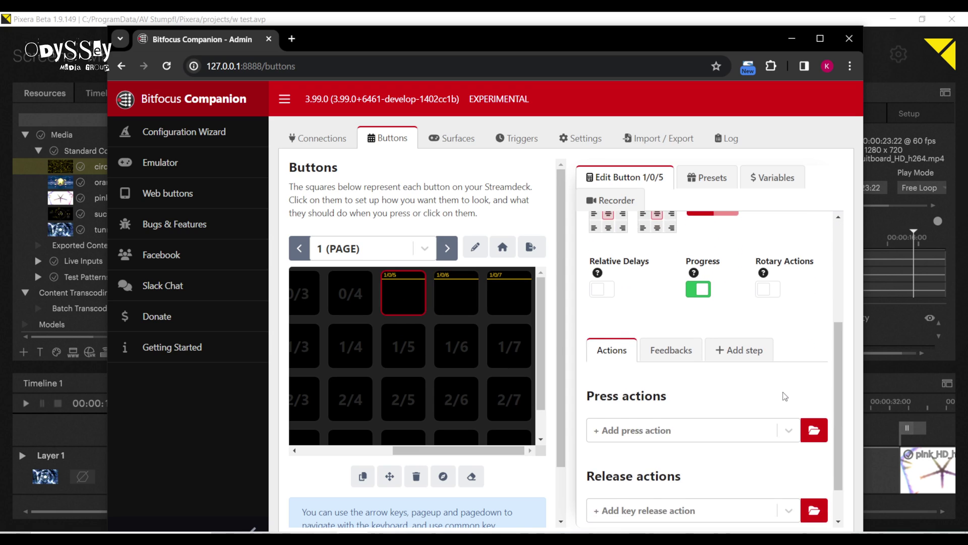
left_click(813, 429)
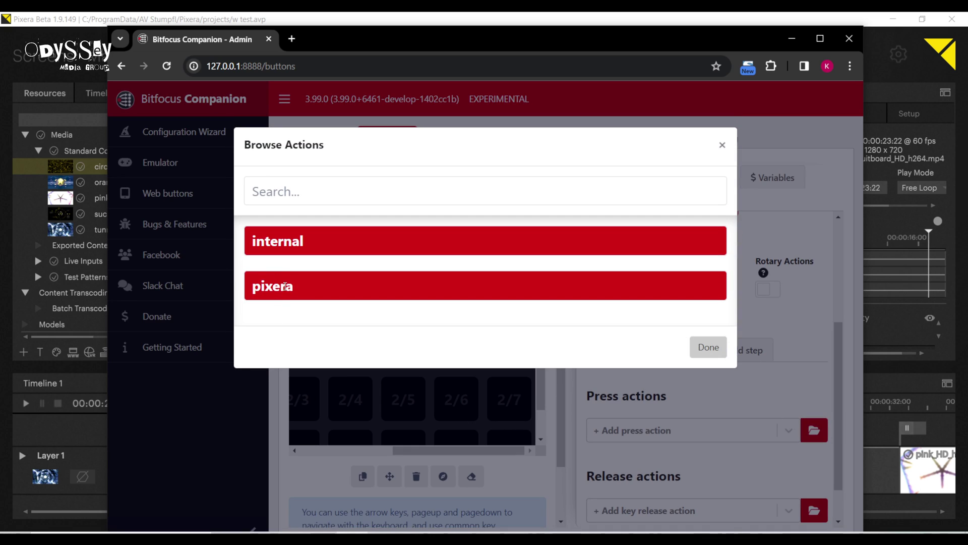
left_click(285, 286)
scroll(323, 353, "down", 1)
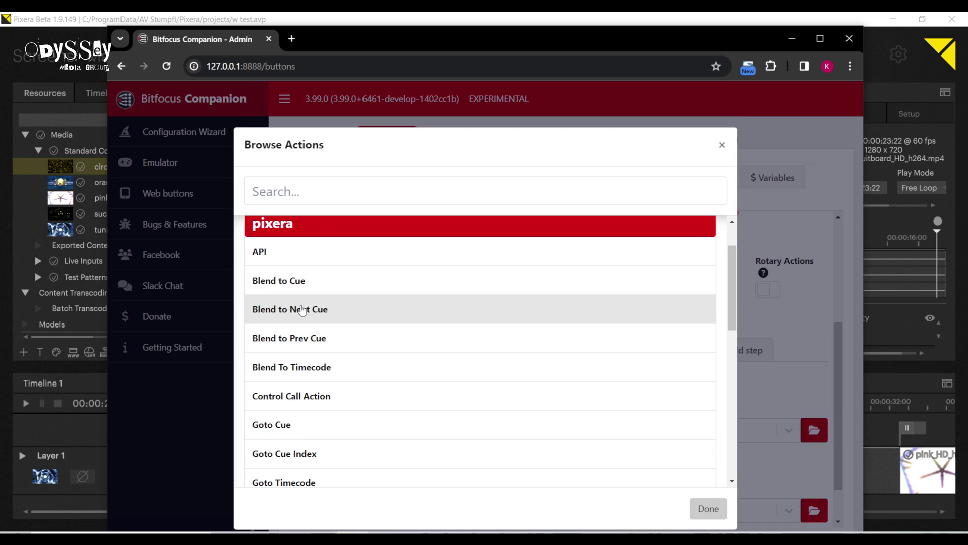
left_click(282, 287)
left_click(708, 508)
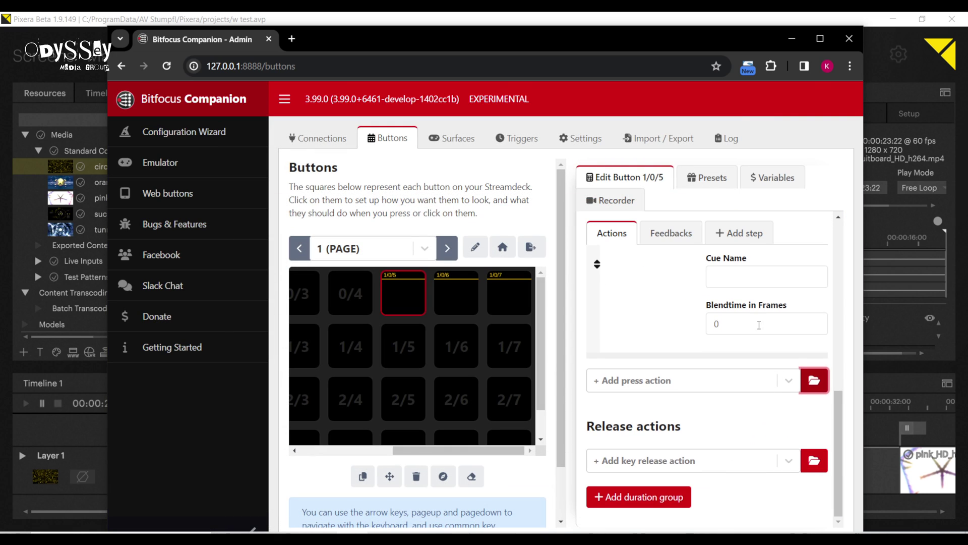
- Set the Blend to Cue action's Timeline Name to Timeline 1 and focus the cue name field
scroll(767, 333, "up", 1)
left_click(767, 355)
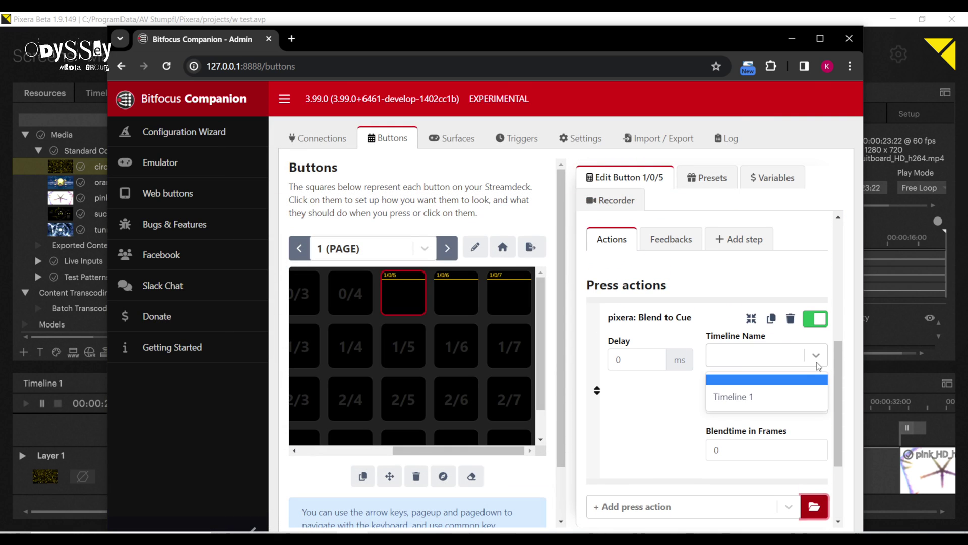
left_click(758, 396)
left_click(712, 402)
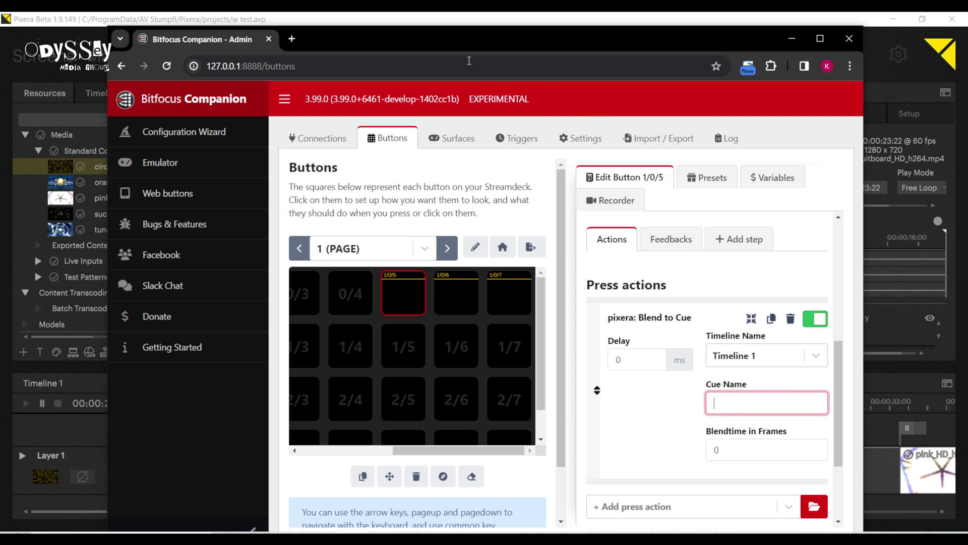
left_click_drag(608, 49, 487, 202)
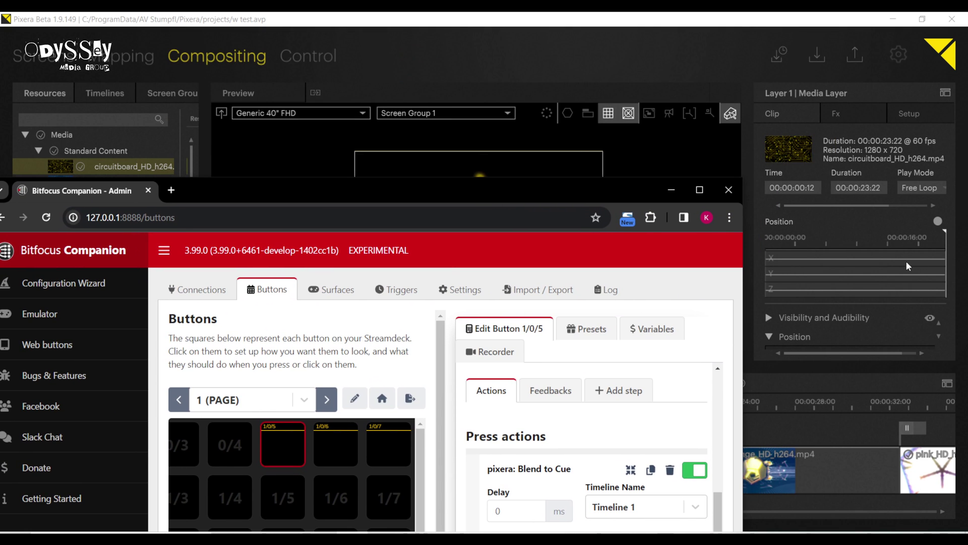
- Check the Video 5 cue's label in Pixera's Inspector, then return to Companion
left_click(676, 161)
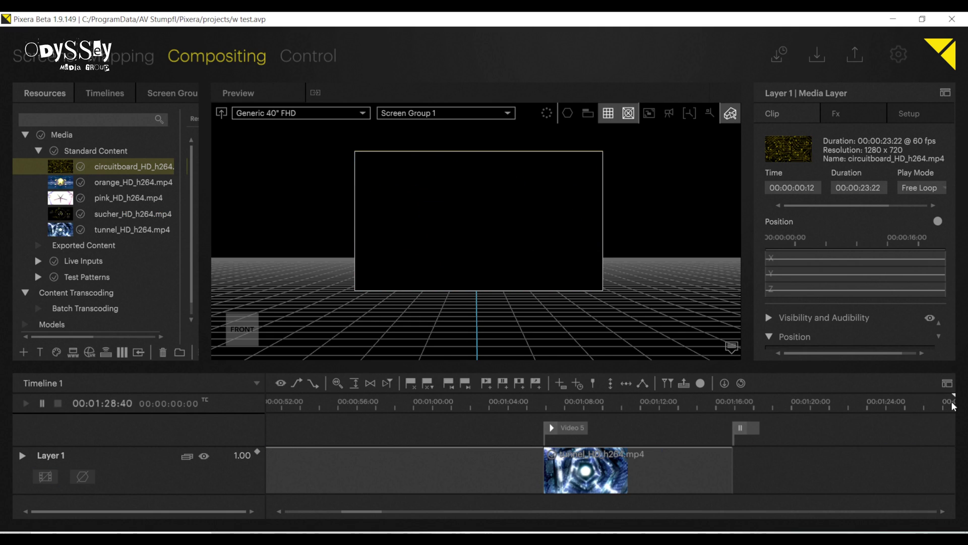
left_click(569, 430)
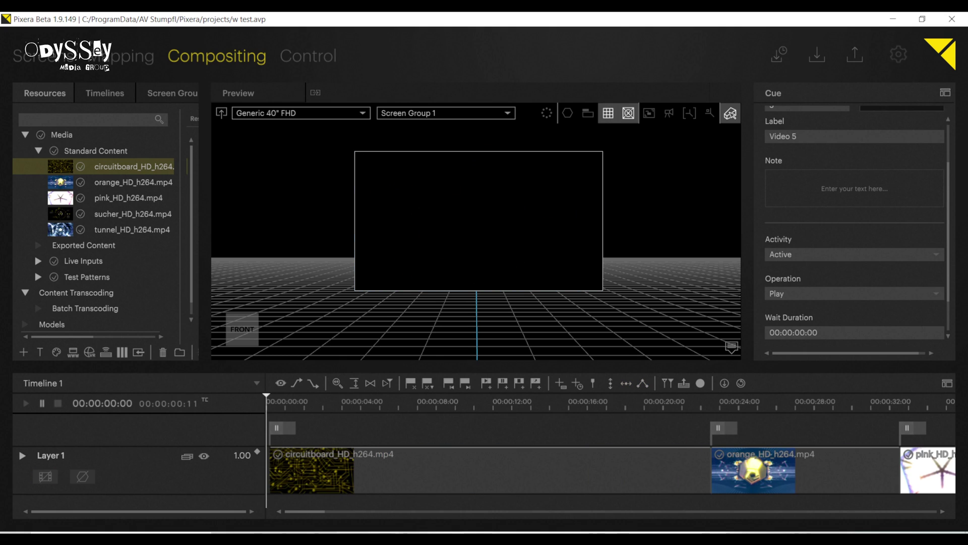
key("alt+Tab")
left_click_drag(493, 204, 548, 72)
- Enter cue name 'Video 5' and blend time 30 frames, then bring Pixera forward
type("Vid")
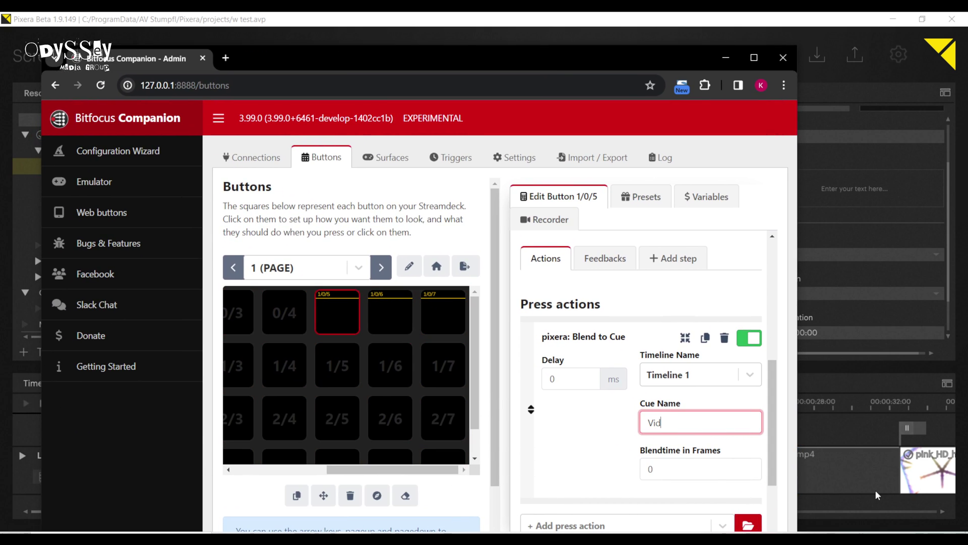
type("ero5")
key("Tab")
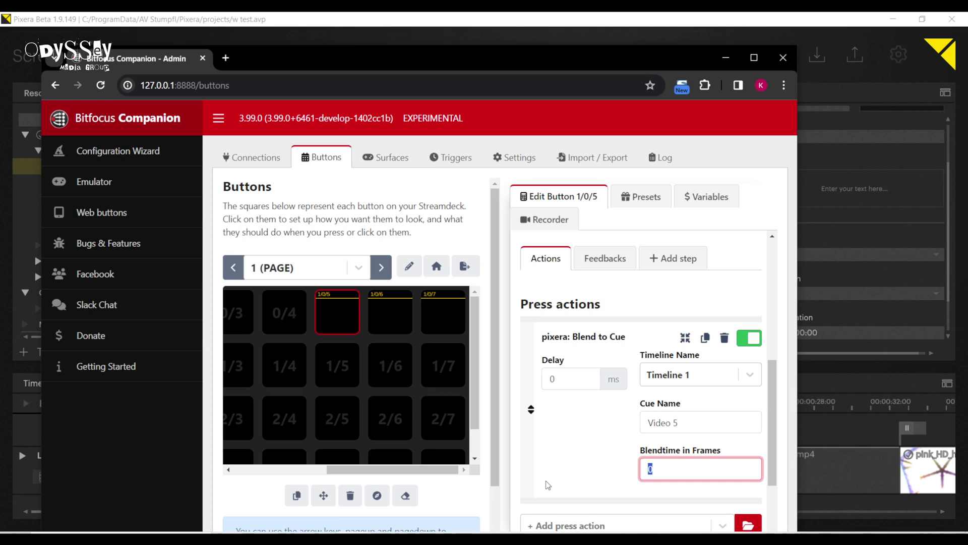
type("30")
left_click(701, 422)
scroll(706, 456, "down", 3)
scroll(685, 450, "up", 1)
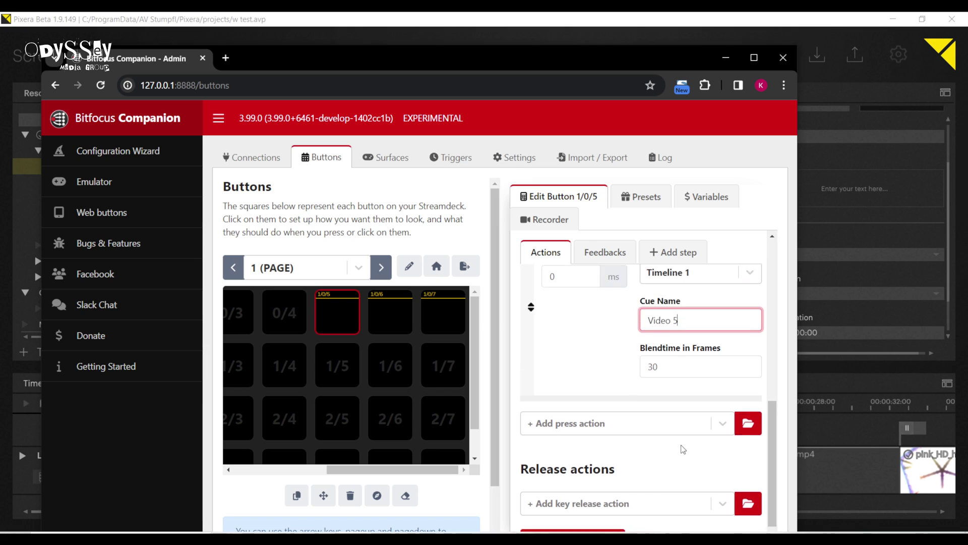
scroll(683, 449, "up", 3)
left_click_drag(419, 63, 889, 67)
left_click(301, 408)
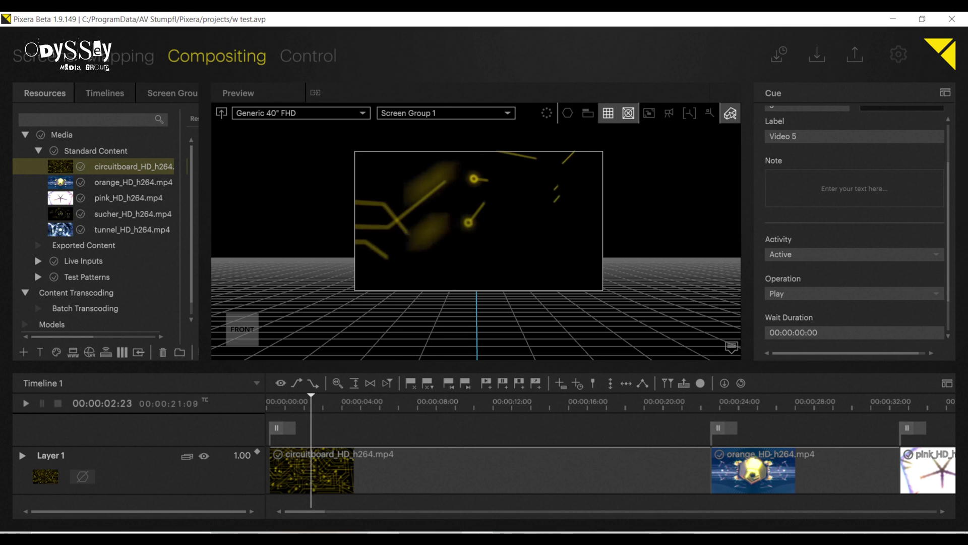
- Switch back to Companion and open its Connections page showing the pixera connection OK
key("alt+Tab")
left_click_drag(729, 75, 553, 75)
scroll(872, 410, "up", 3)
left_click_drag(691, 78, 482, 306)
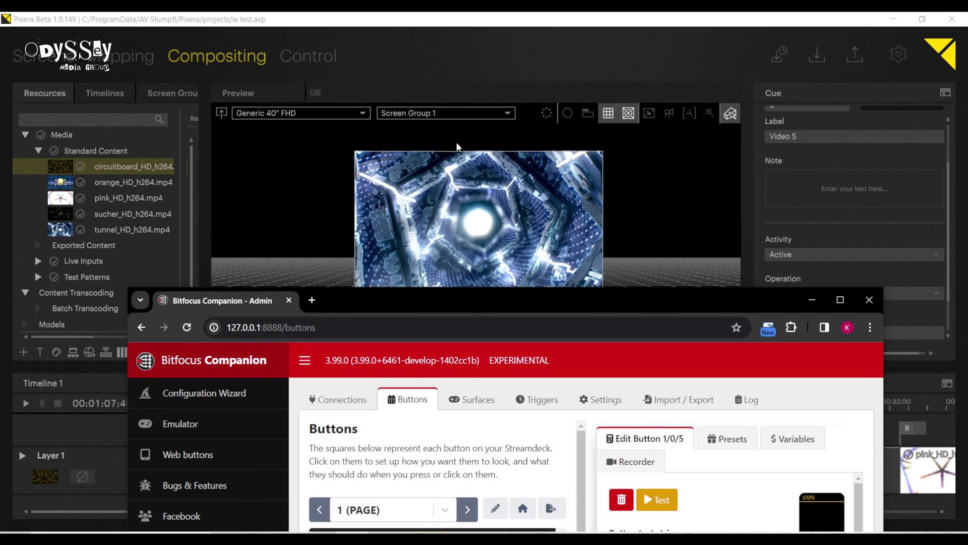
left_click_drag(565, 301, 525, 95)
left_click(333, 194)
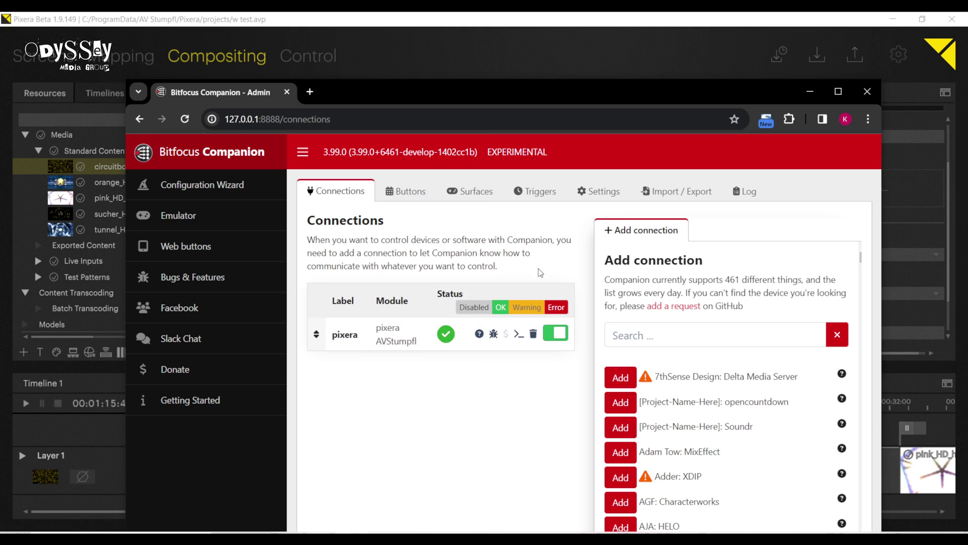
- Return to Companion's Buttons page and bring Pixera forward in its Control workspace
left_click(408, 191)
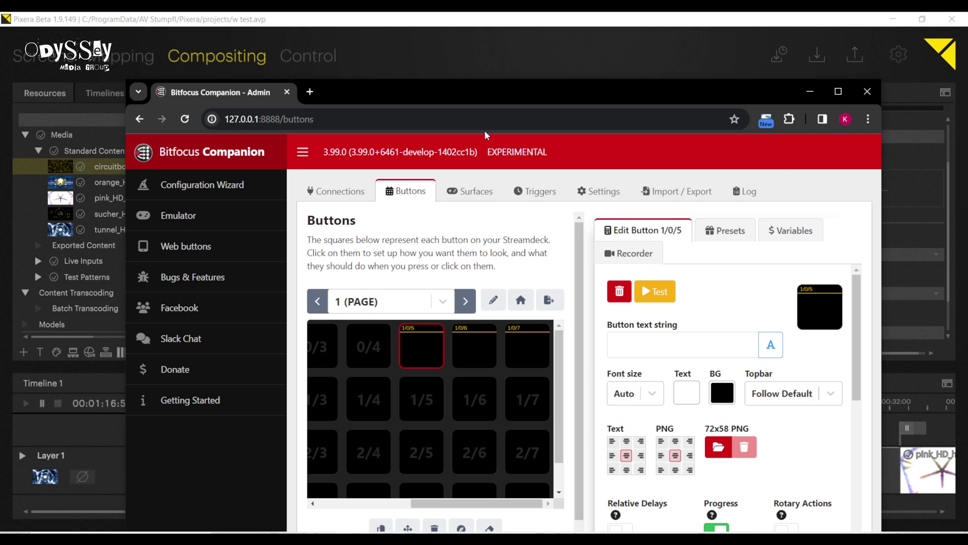
left_click(393, 48)
left_click(308, 65)
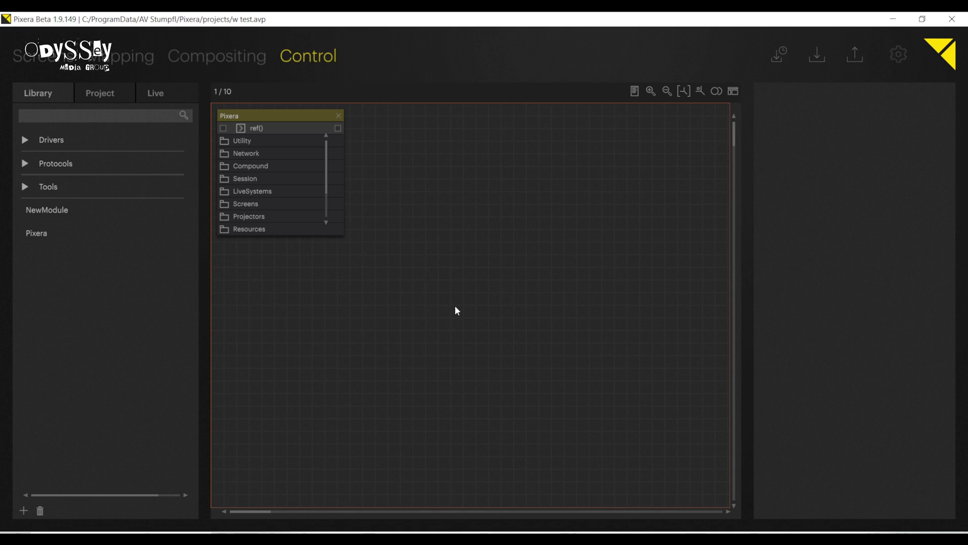
- Rewind Pixera's Timeline 1 to 00:00:00:00 in Compositing and show the API access settings
left_click(231, 55)
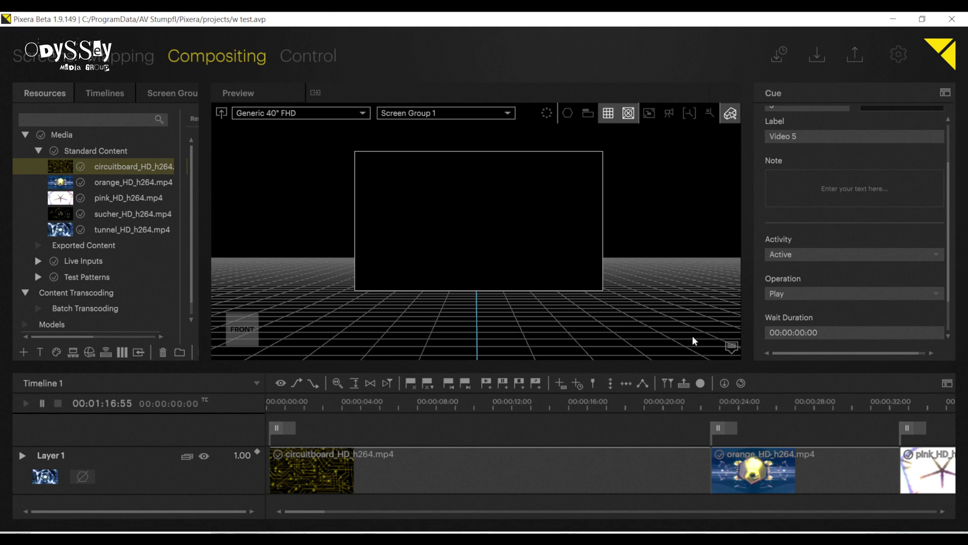
left_click_drag(311, 417, 233, 406)
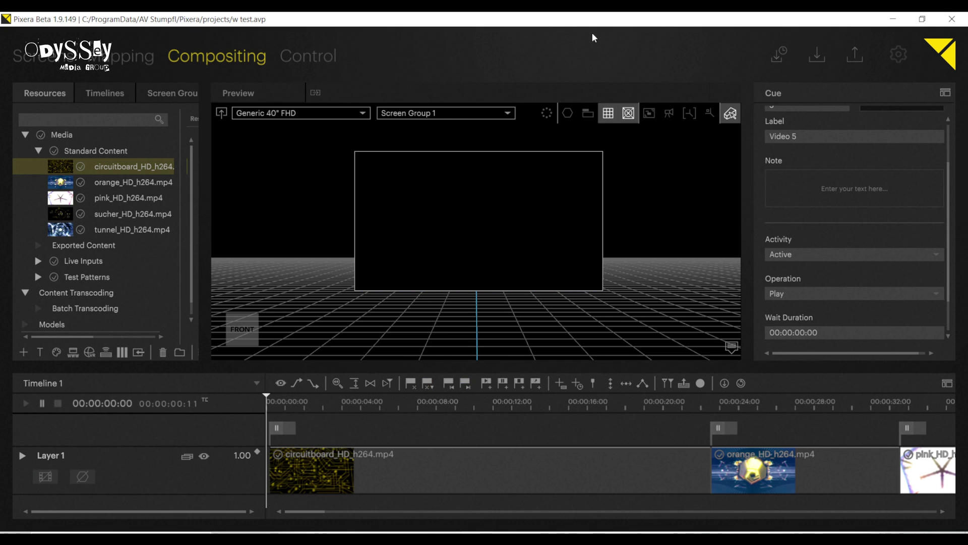
left_click(897, 56)
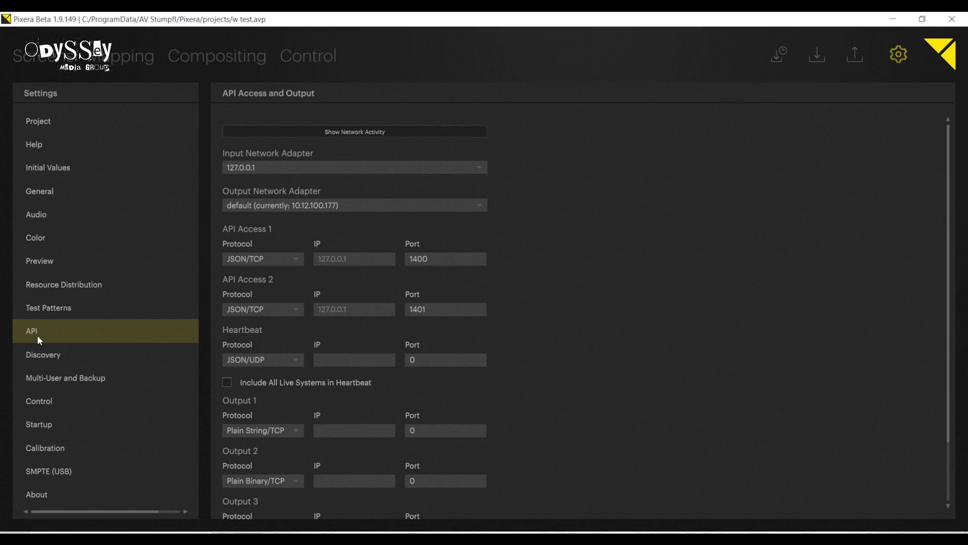